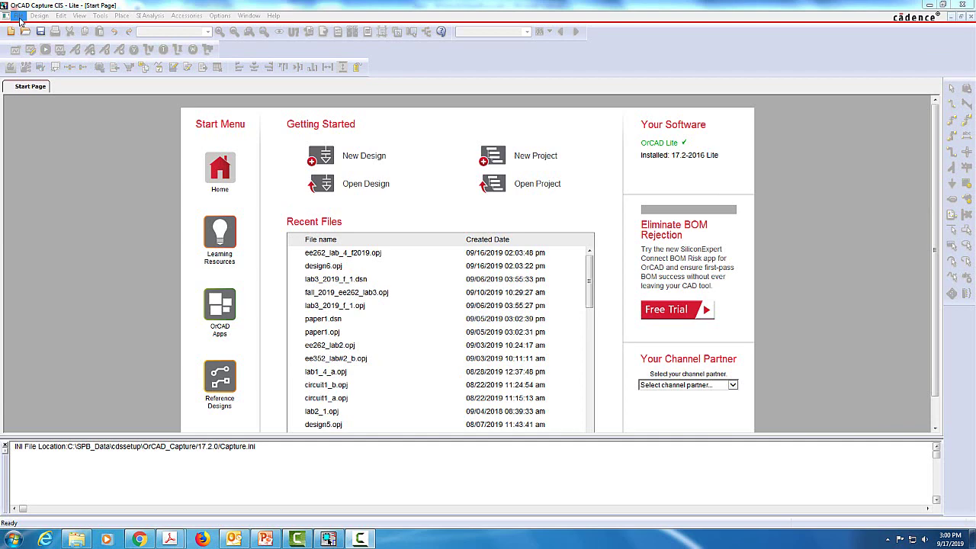
Step: Create a blank PSpice Analog or Mixed A/D project named Lab_4_a
click(19, 18)
mouse_move(27, 29)
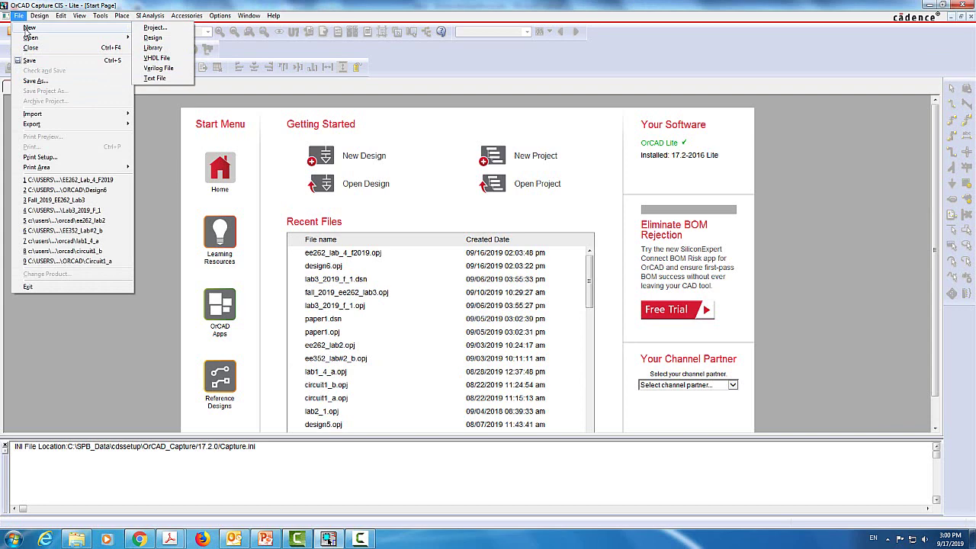
click(156, 28)
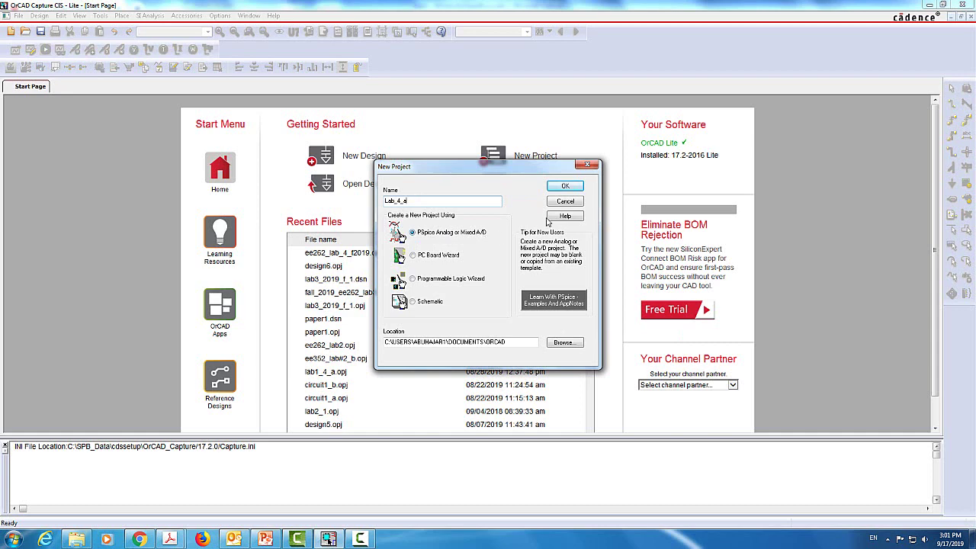
click(565, 186)
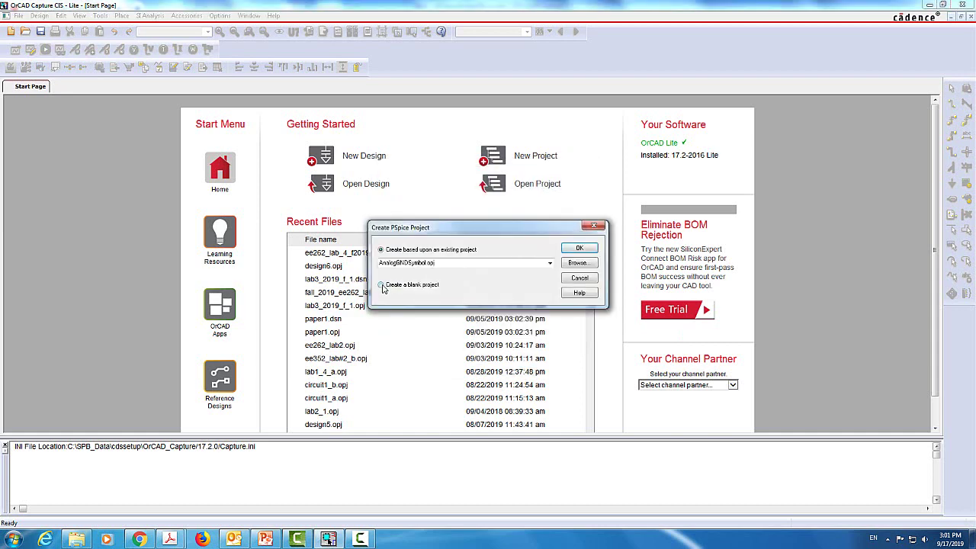
click(382, 286)
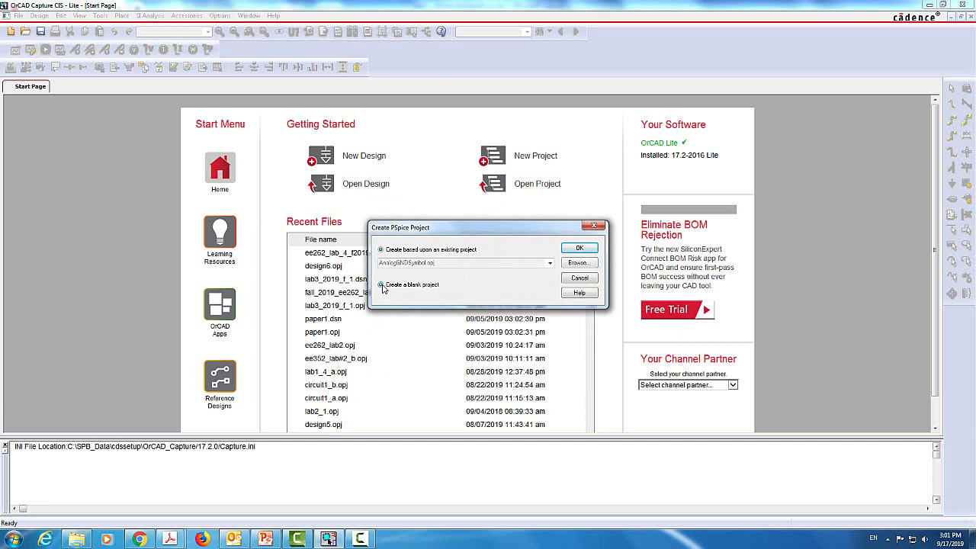
click(580, 249)
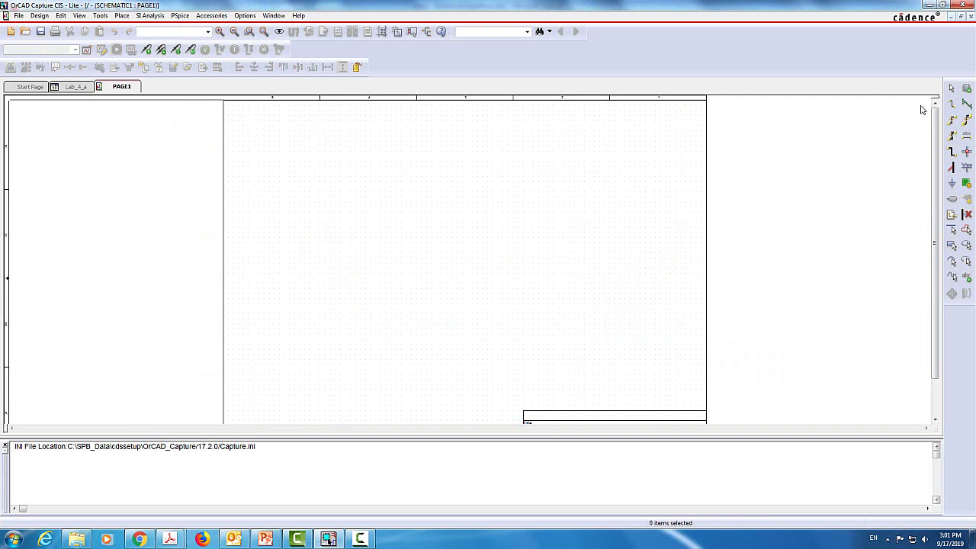
Step: Place one Q2N3904 transistor from the EVAL library on the schematic page
click(968, 90)
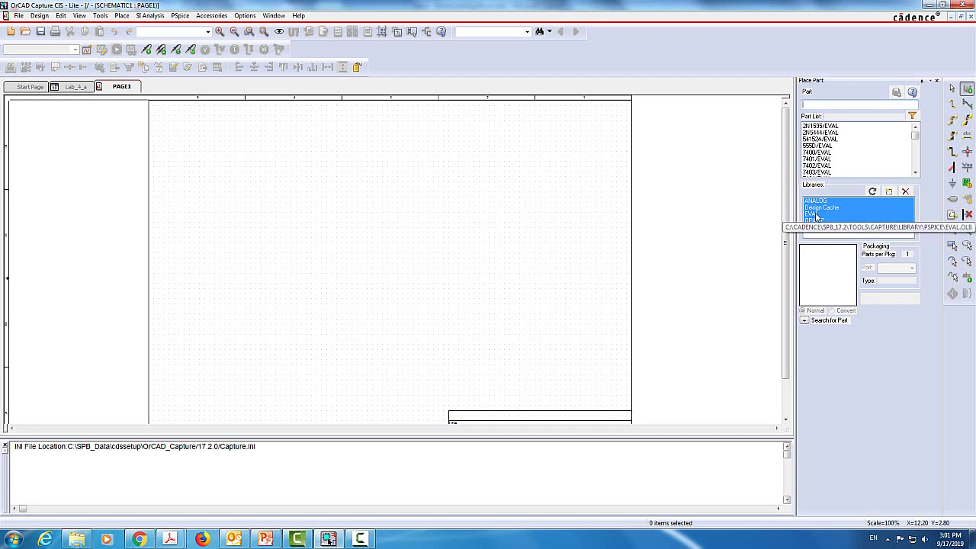
text(Q2n3)
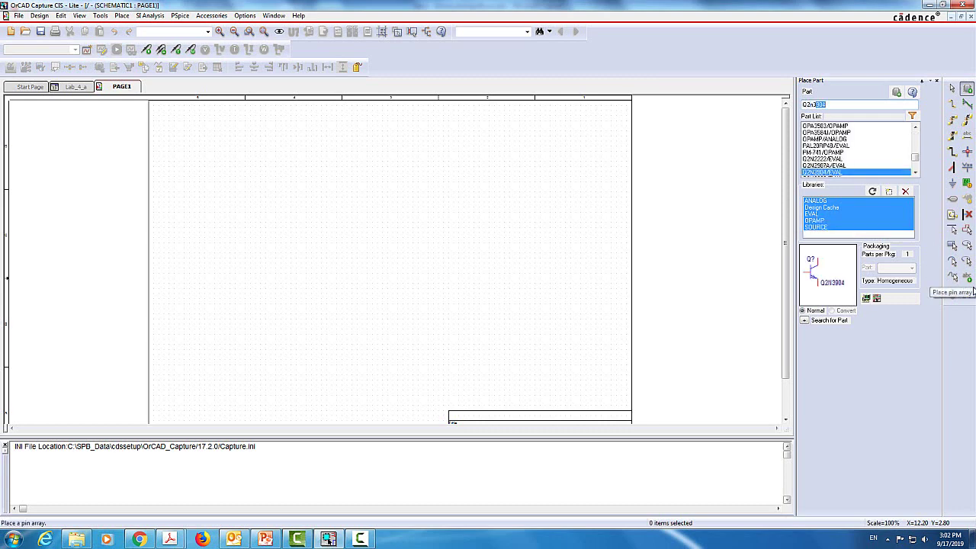
text(904)
double_click(831, 174)
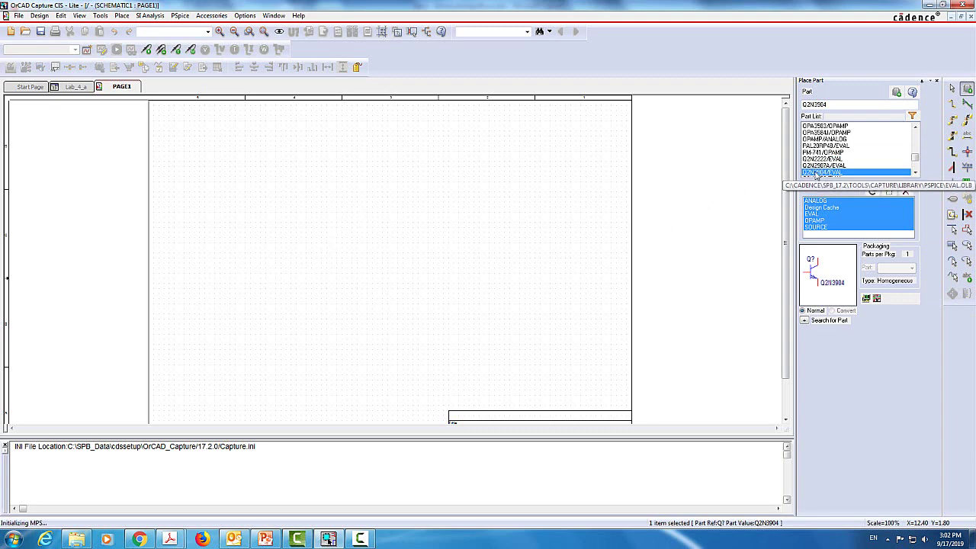
click(372, 229)
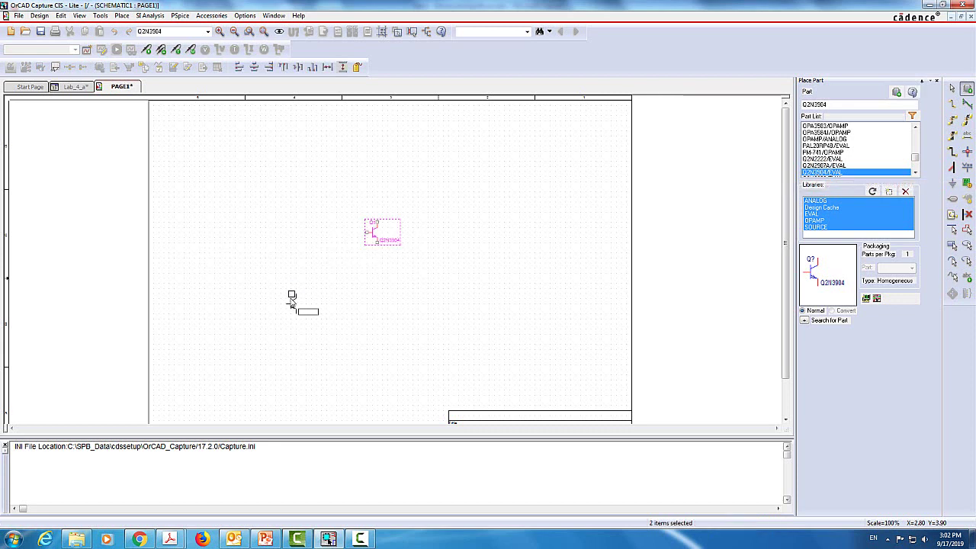
key(Escape)
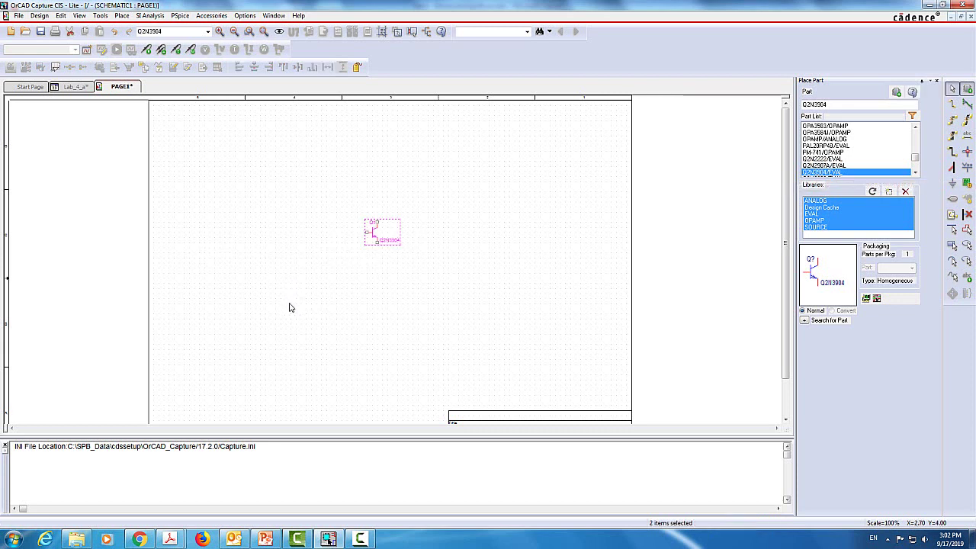
Step: Move the Q2N3904 transistor up to the middle of the zoomed-in schematic area
click(220, 31)
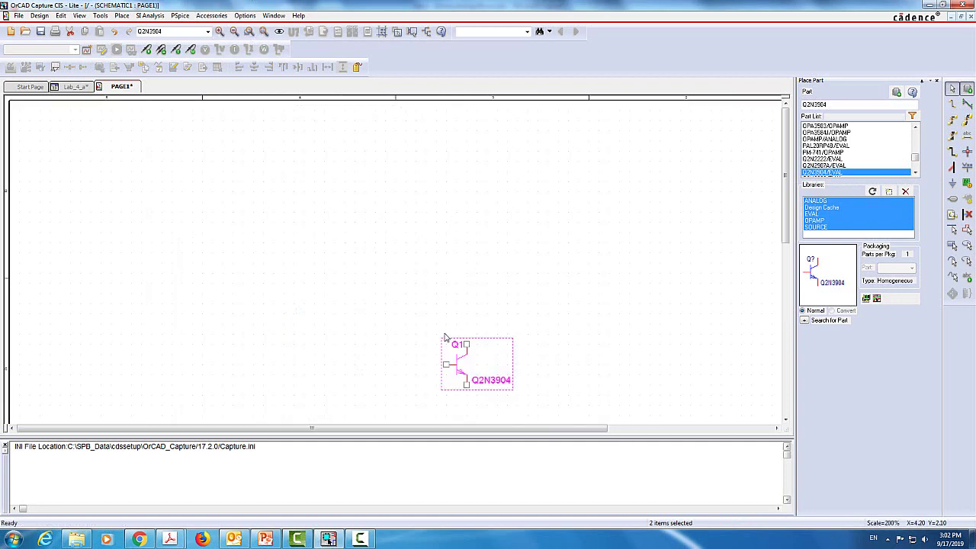
drag(454, 355, 388, 228)
click(342, 303)
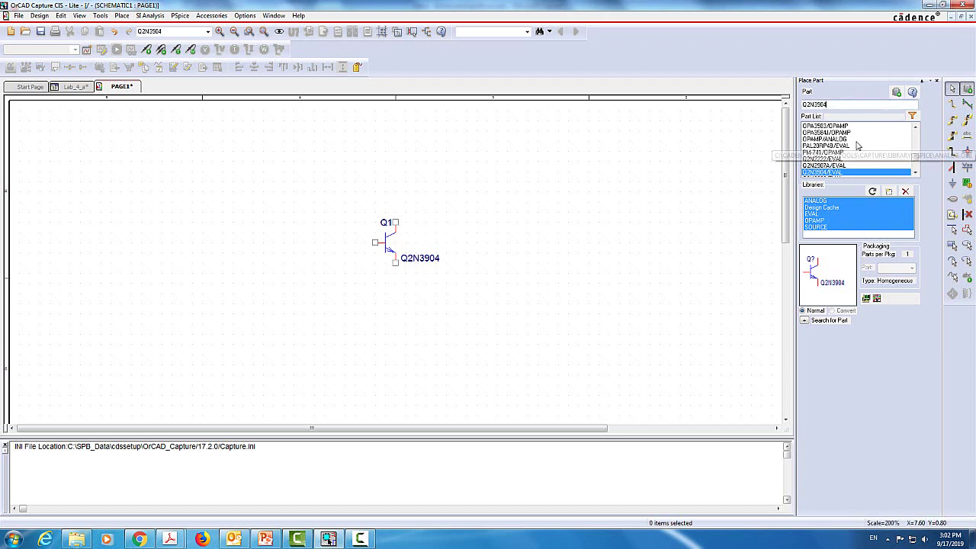
Step: Place a horizontal resistor R from the ANALOG library, connected to the transistor's base
key(BackSpace)
key(BackSpace)
key(BackSpace)
key(BackSpace)
key(BackSpace)
key(BackSpace)
key(BackSpace)
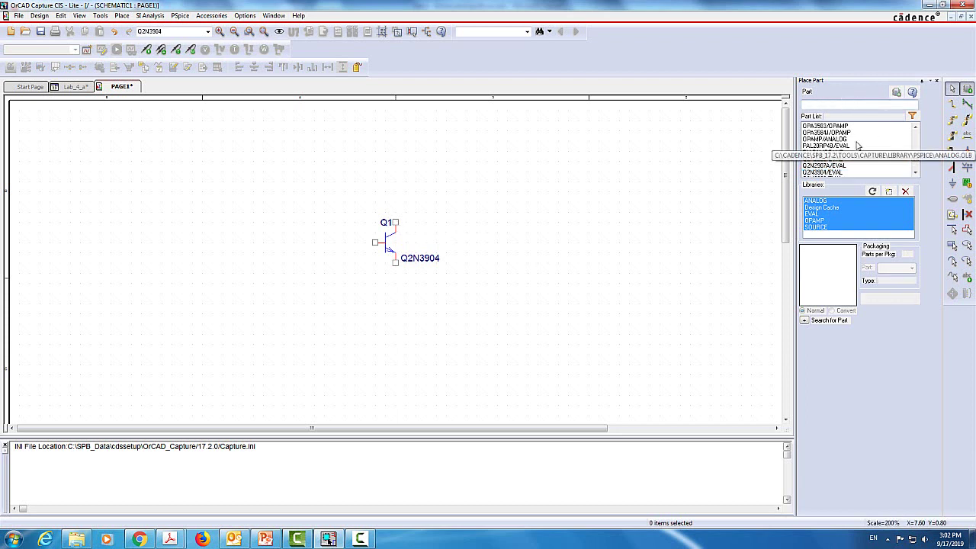
text(R)
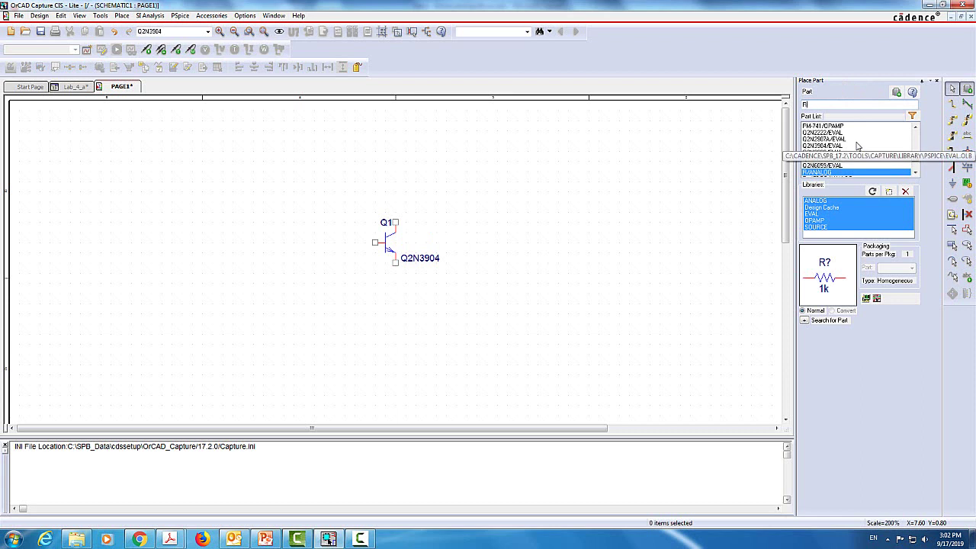
double_click(858, 176)
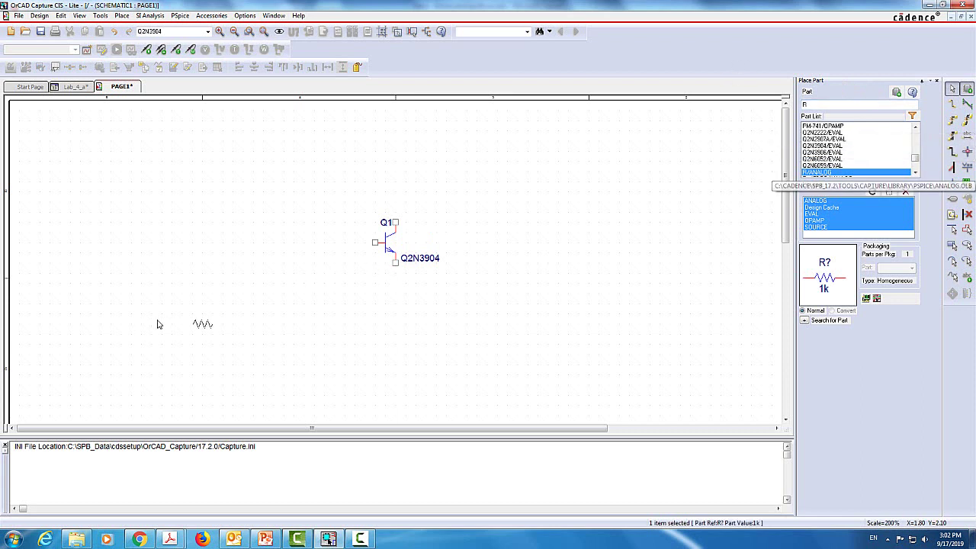
click(349, 232)
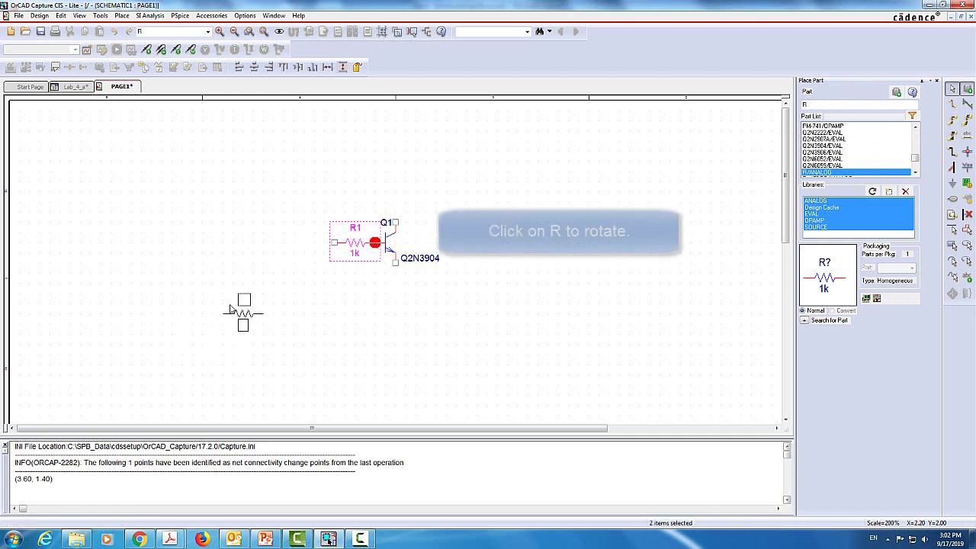
Step: Place two vertical resistors, one on the transistor's collector and one on its emitter
key(r)
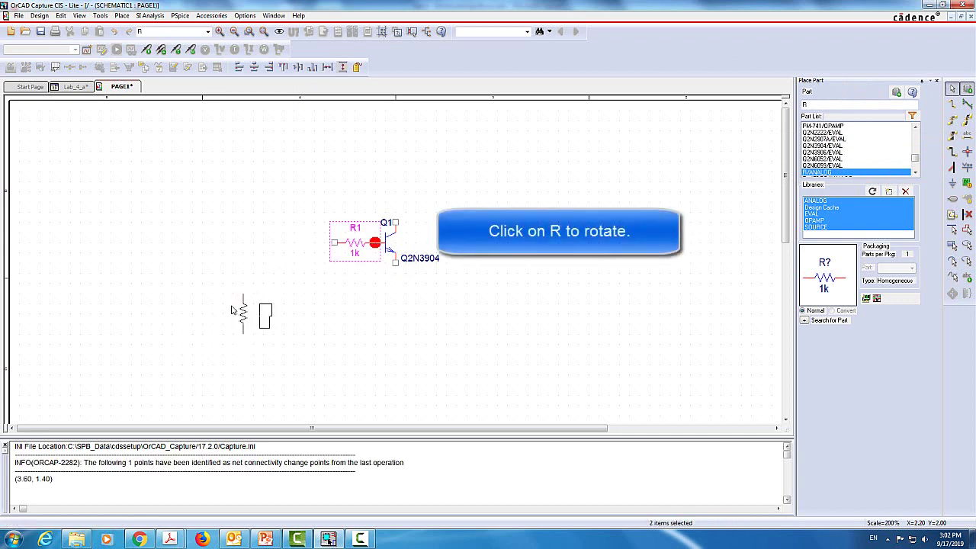
click(386, 195)
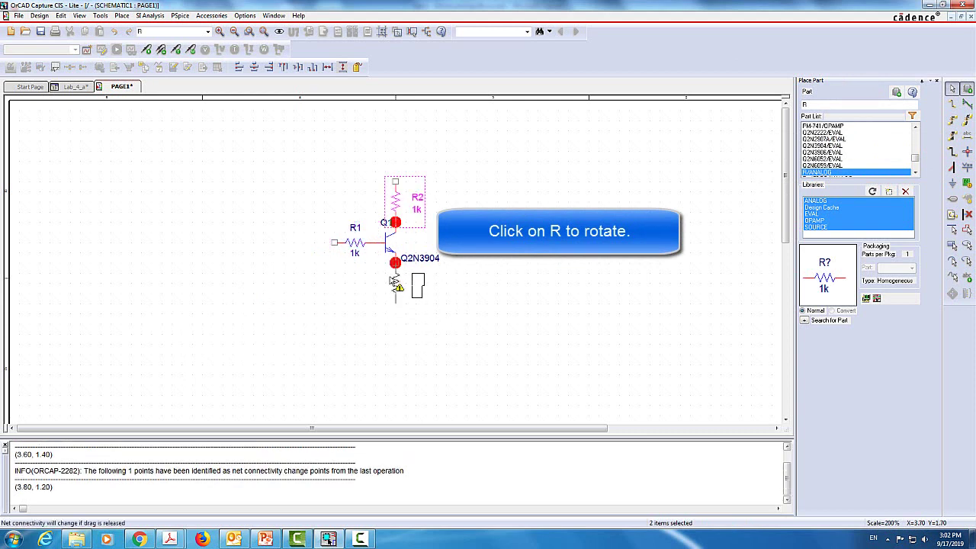
click(381, 277)
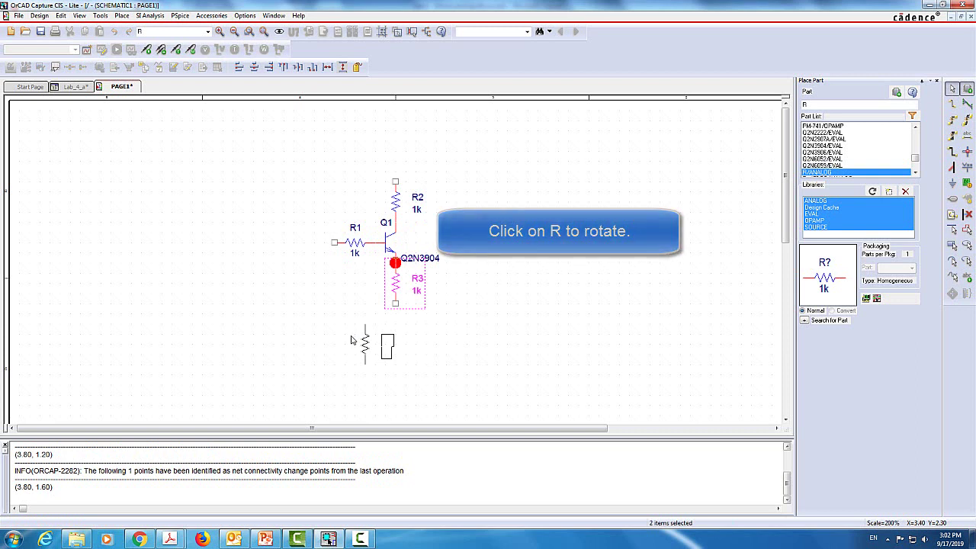
key(Escape)
Step: Move the base resistor farther from the transistor, keeping it wired, and rename it RB
drag(354, 250, 313, 245)
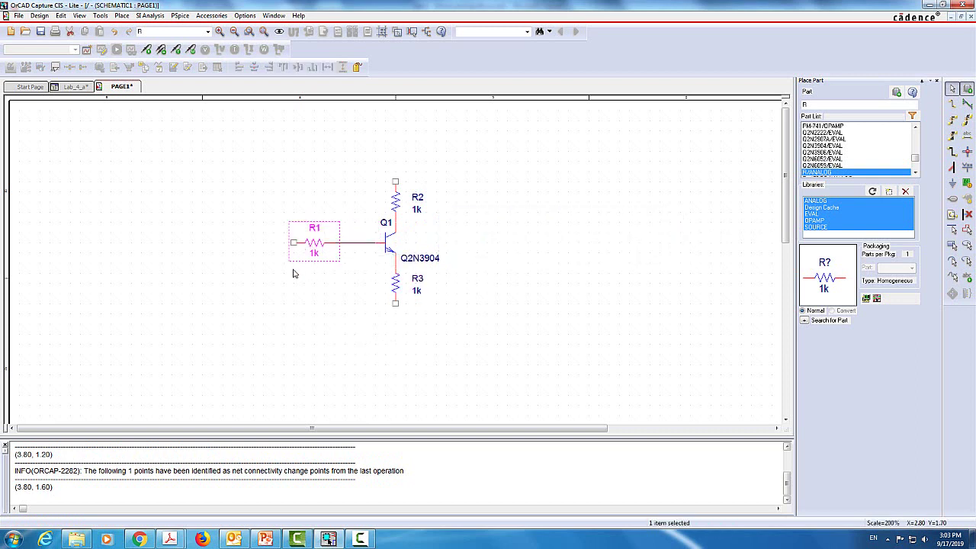
click(316, 233)
double_click(325, 230)
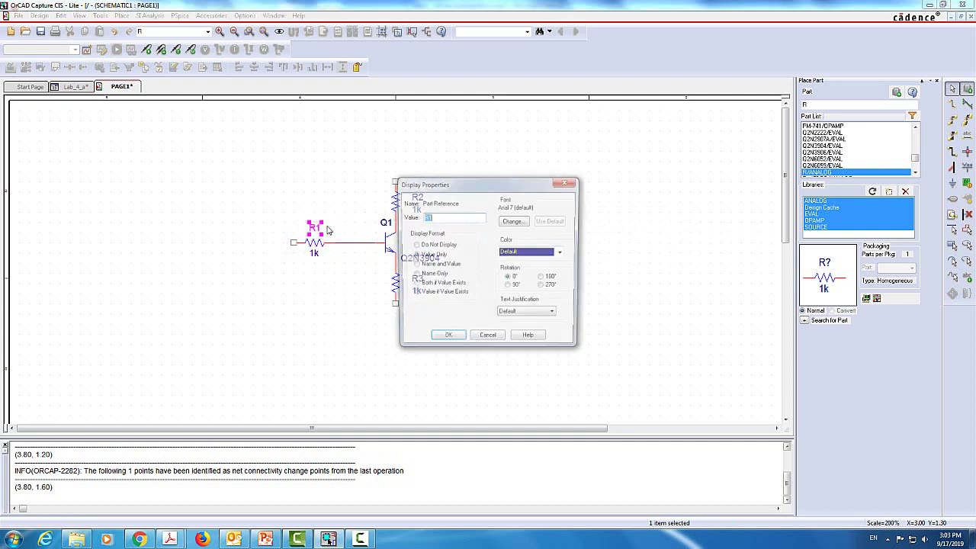
click(428, 218)
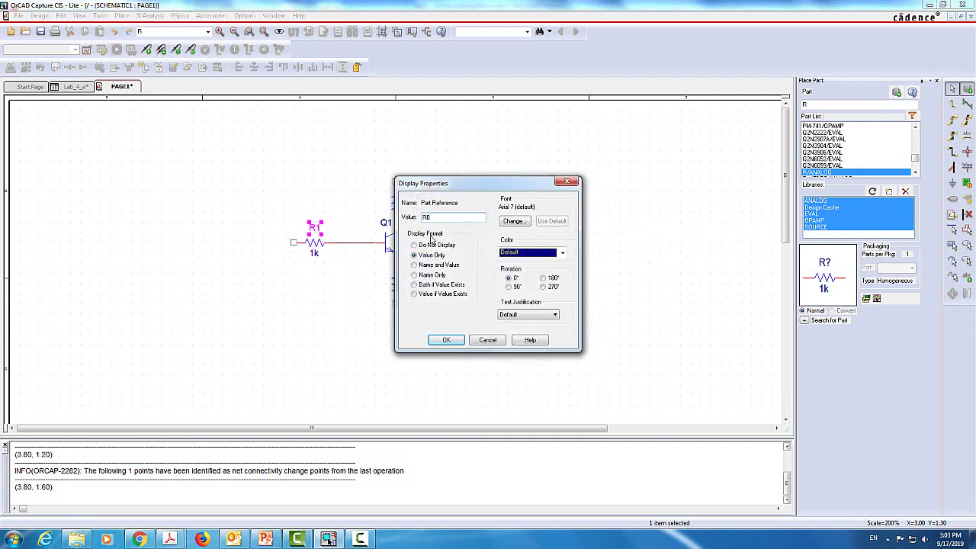
key(Return)
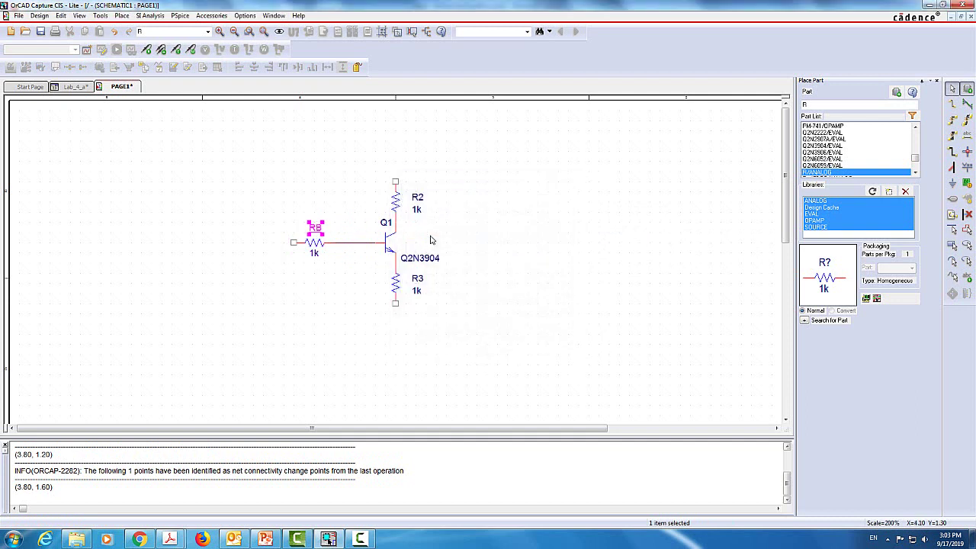
Step: Set the value of base resistor RB to 47k
double_click(317, 254)
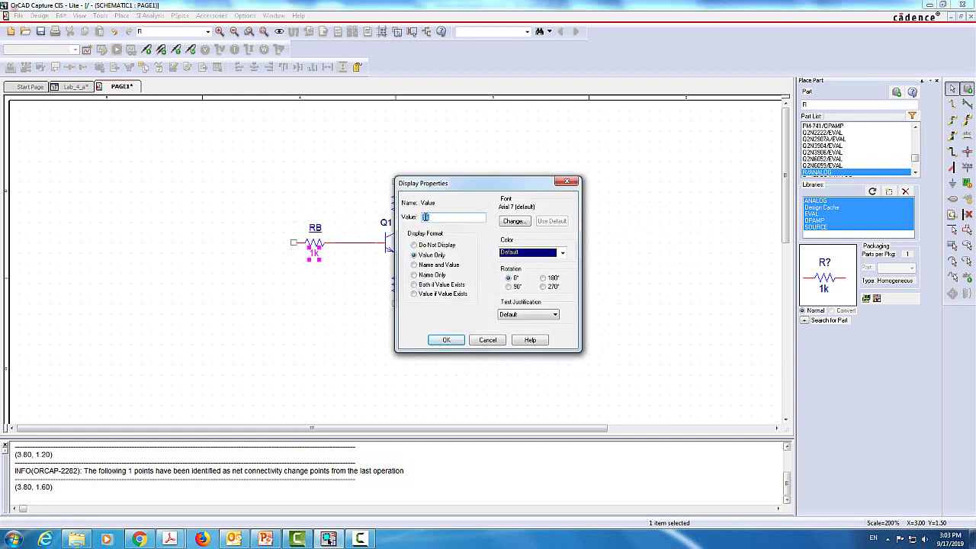
text(4k)
key(Return)
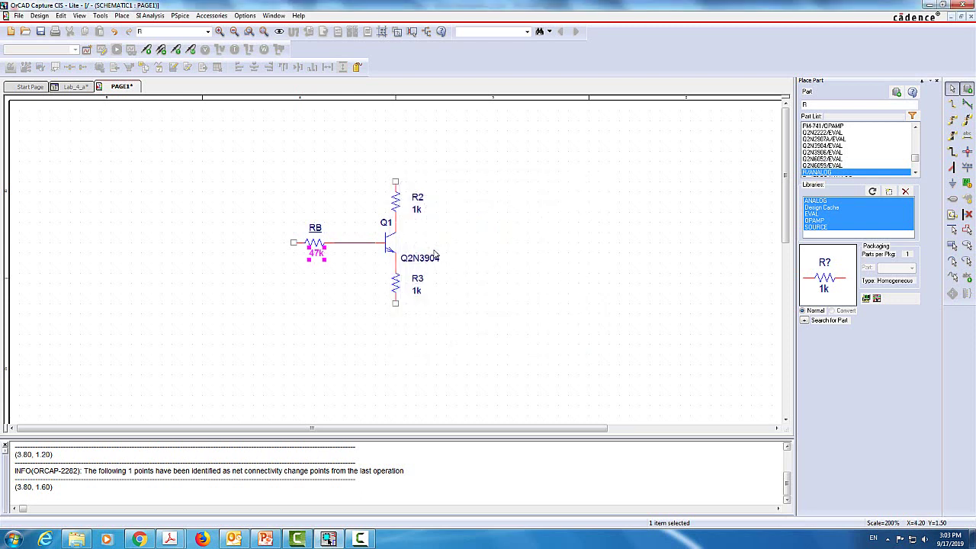
Step: Rename the collector resistor as RC and set its value to 2.2k
double_click(421, 201)
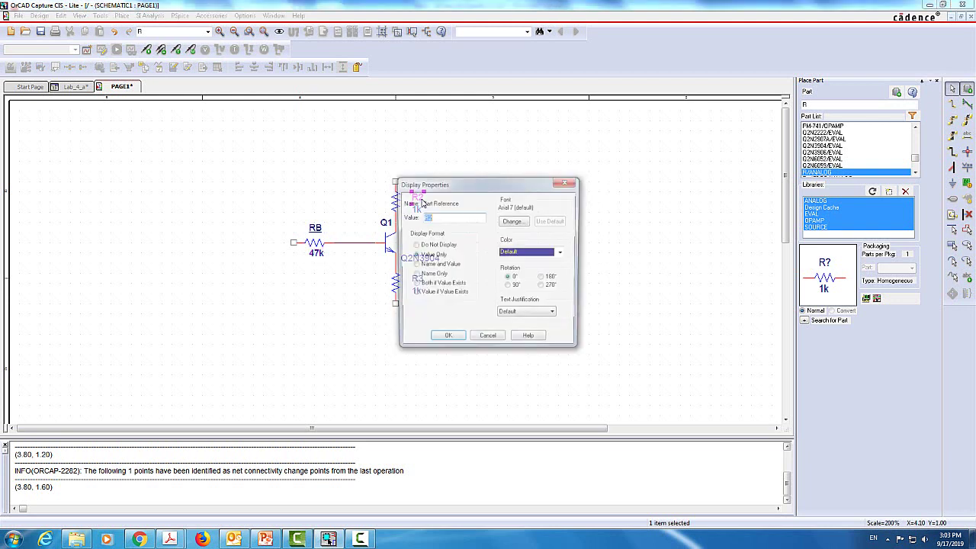
click(449, 218)
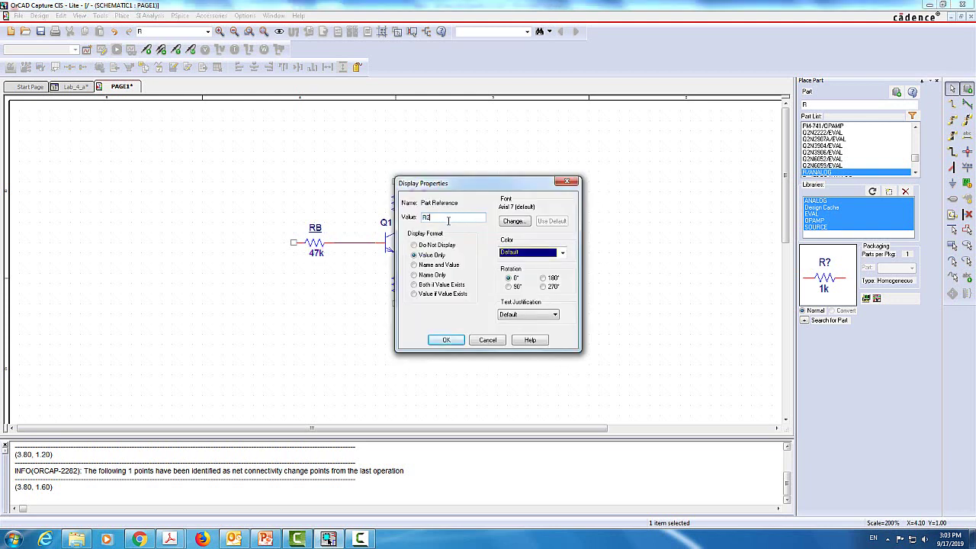
text(C)
key(Return)
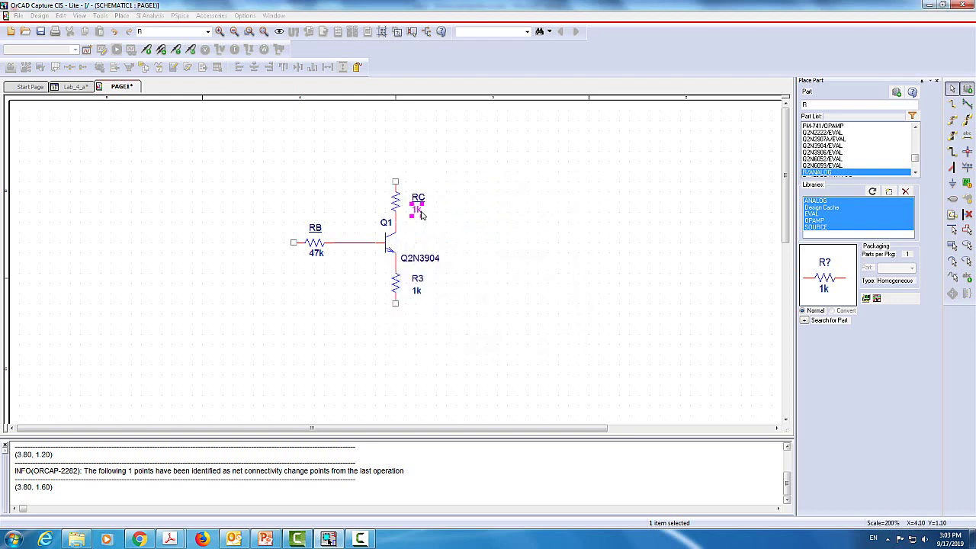
double_click(416, 209)
click(429, 218)
key(BackSpace)
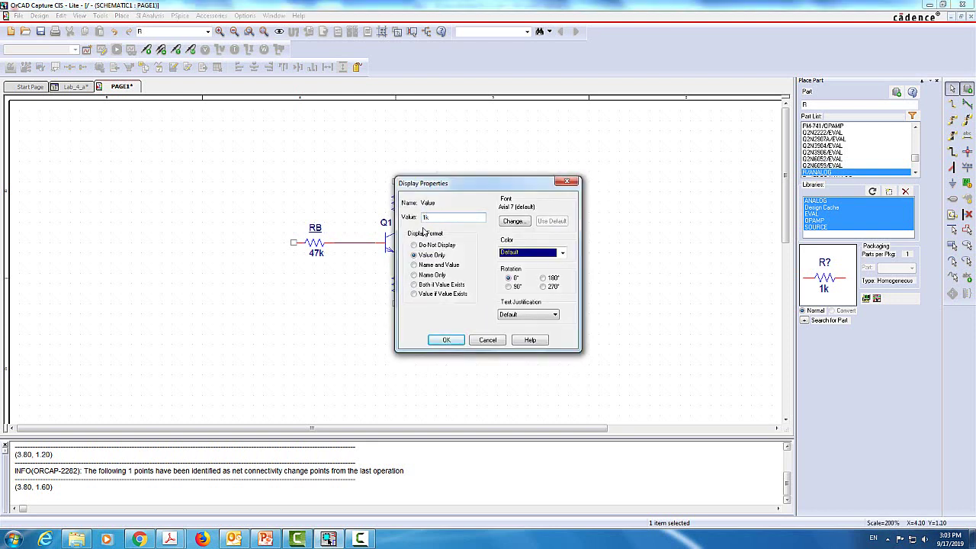
text(2.2)
key(Return)
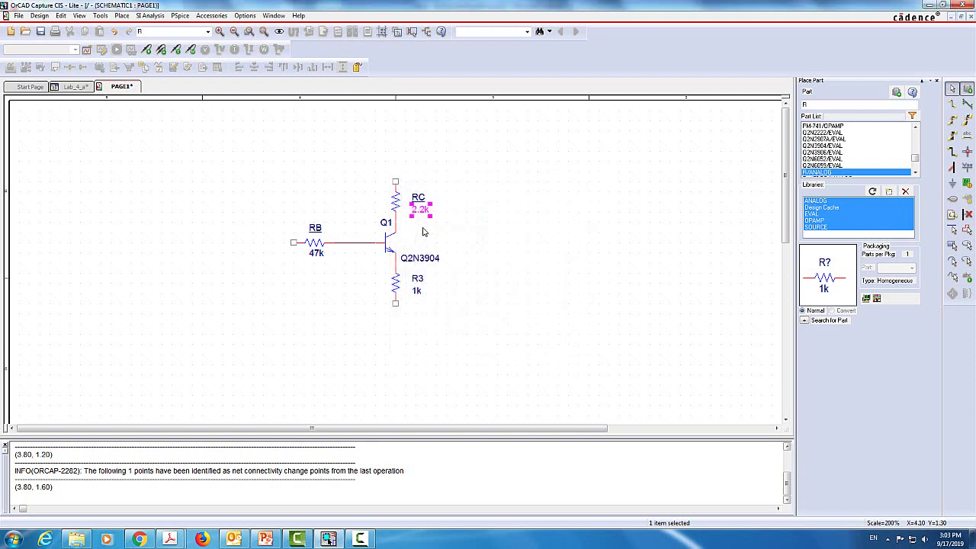
Step: Move the emitter resistor farther below the transistor, keeping it wired, and rename it RE
click(398, 292)
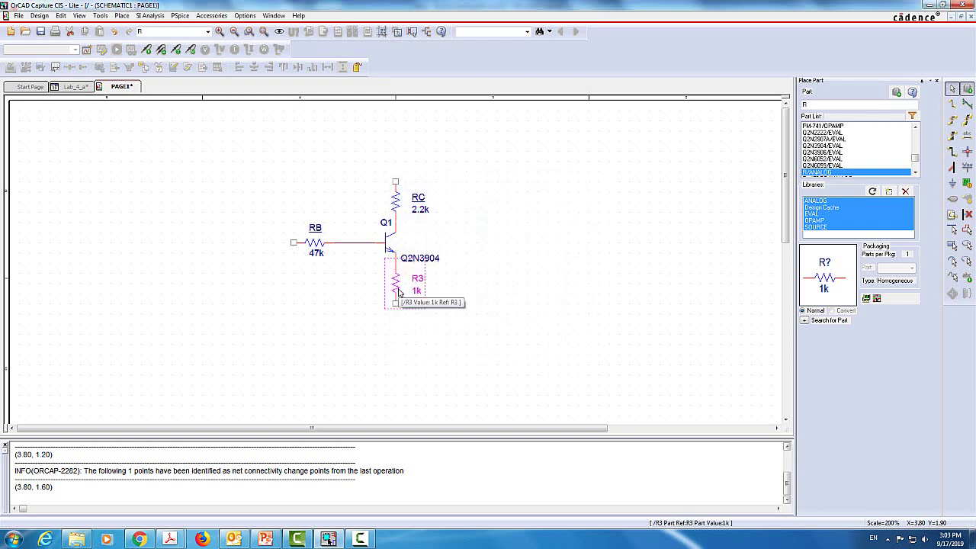
drag(398, 292, 395, 303)
click(467, 309)
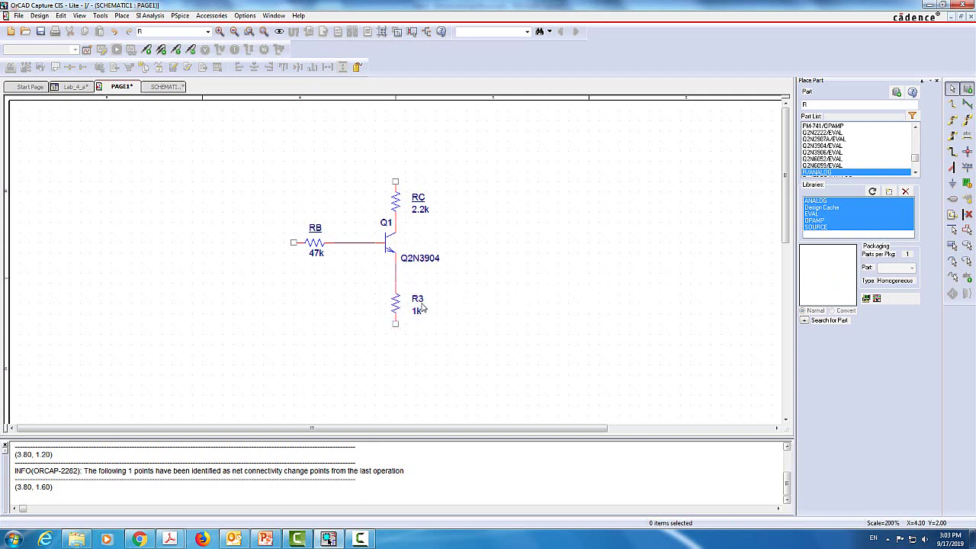
double_click(418, 299)
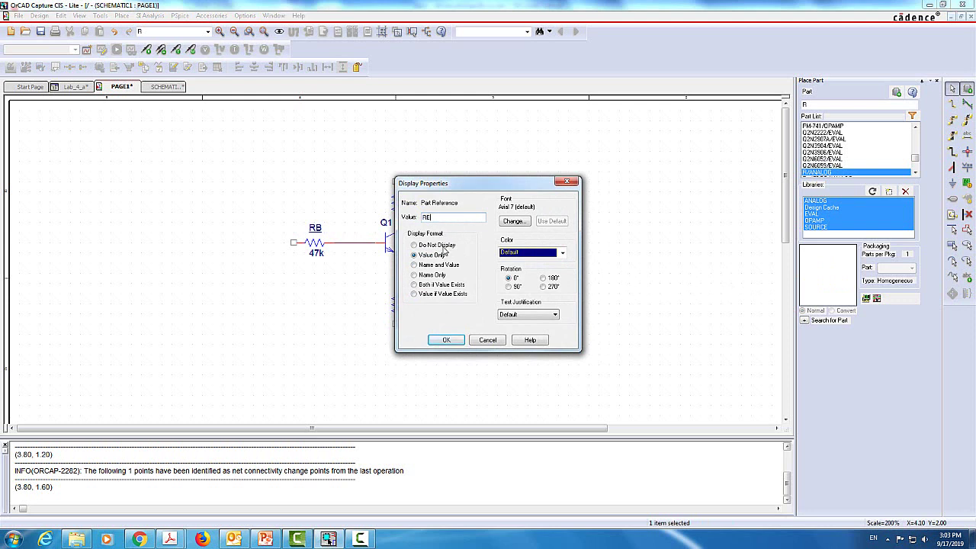
key(Return)
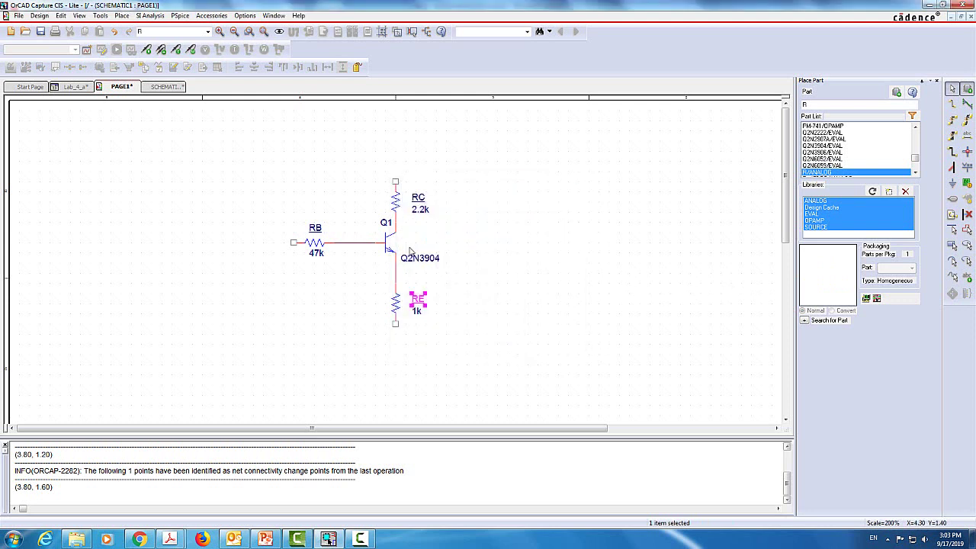
Step: Set the value of emitter resistor RE to 2.2k
click(417, 311)
double_click(417, 311)
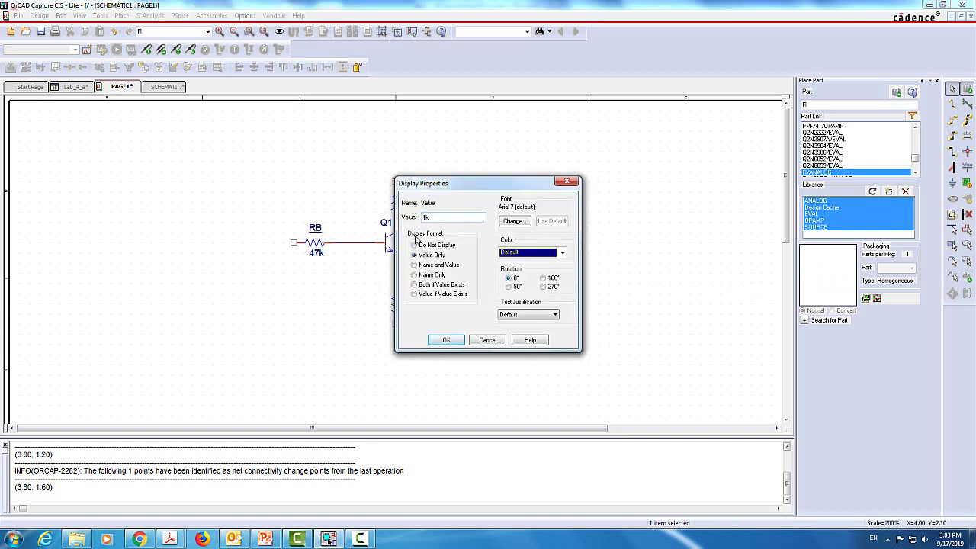
text(2.2k)
key(Return)
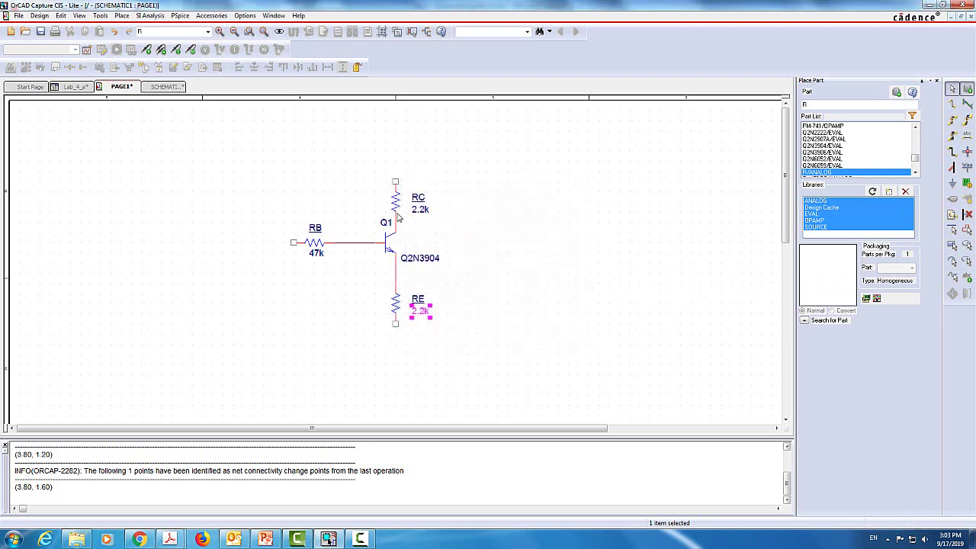
Step: Move collector resistor RC farther above the transistor, keeping it wired to the collector
click(397, 209)
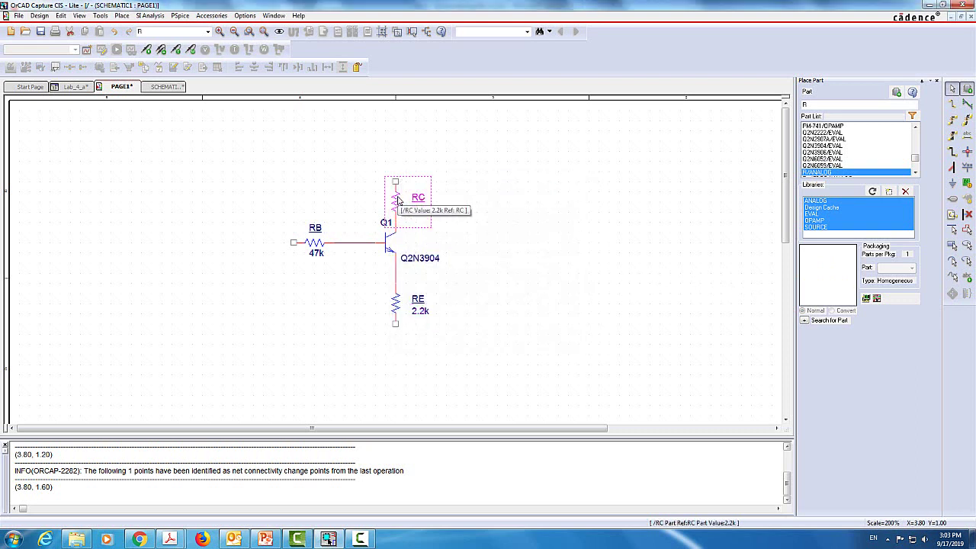
drag(398, 209, 454, 200)
click(446, 229)
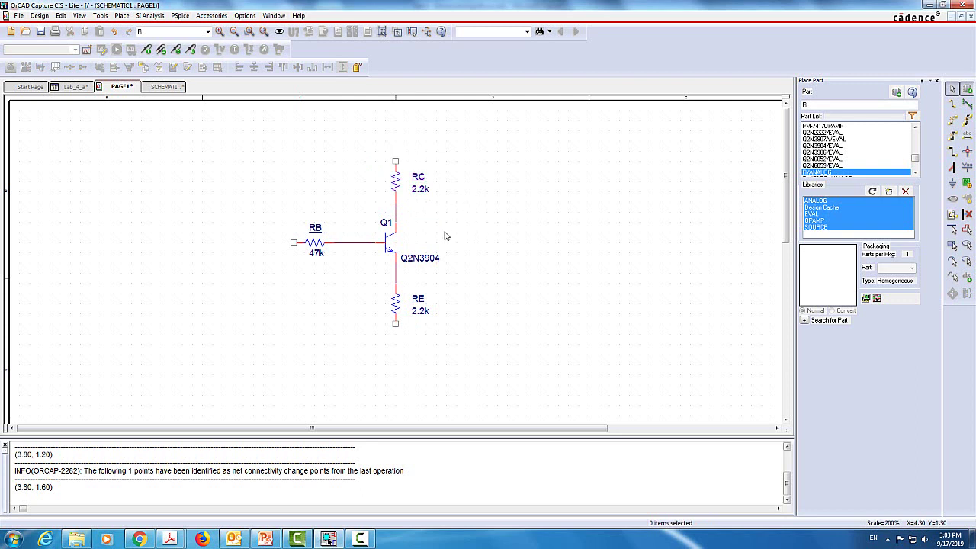
Step: Place two VDC sources from the SOURCE library, one below and left of RB and one to the right of the transistor
click(843, 104)
key(BackSpace)
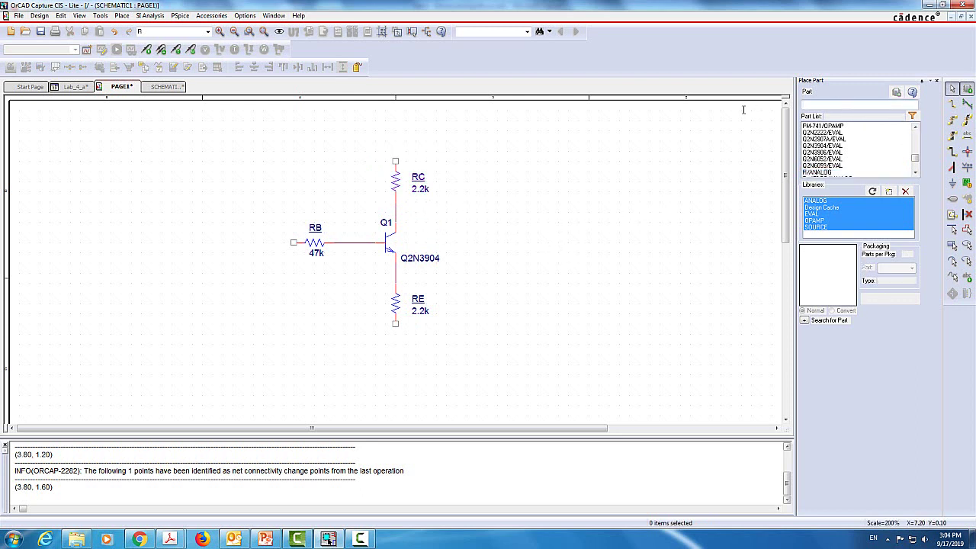
text(VDC)
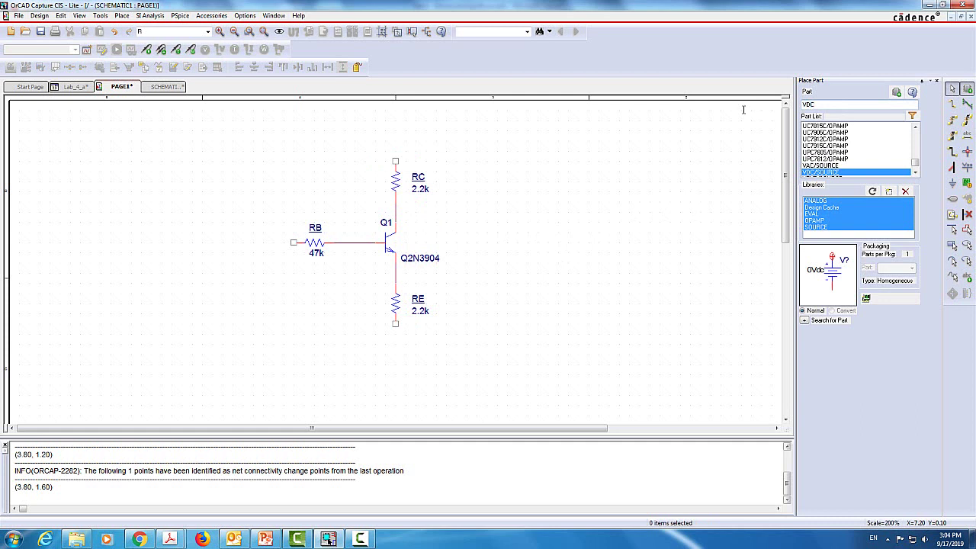
double_click(857, 173)
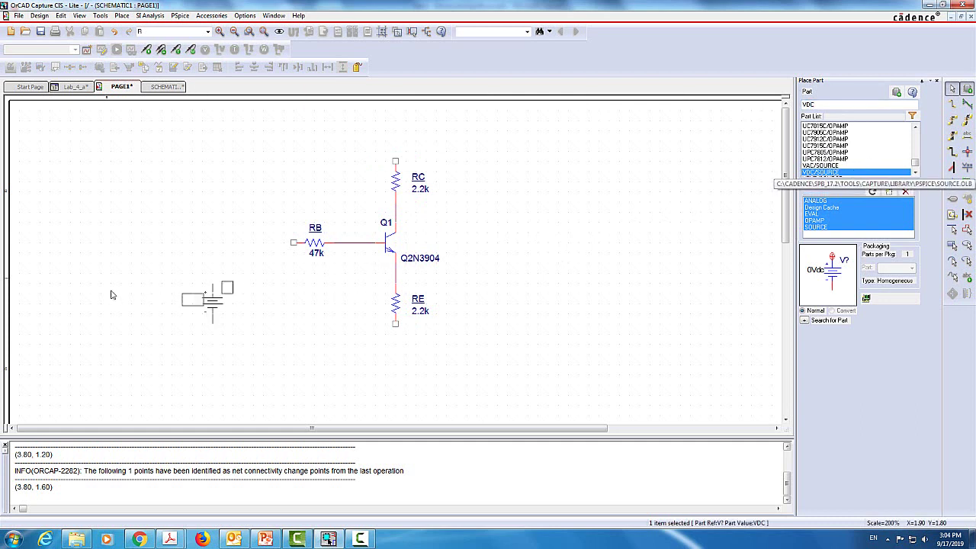
click(246, 272)
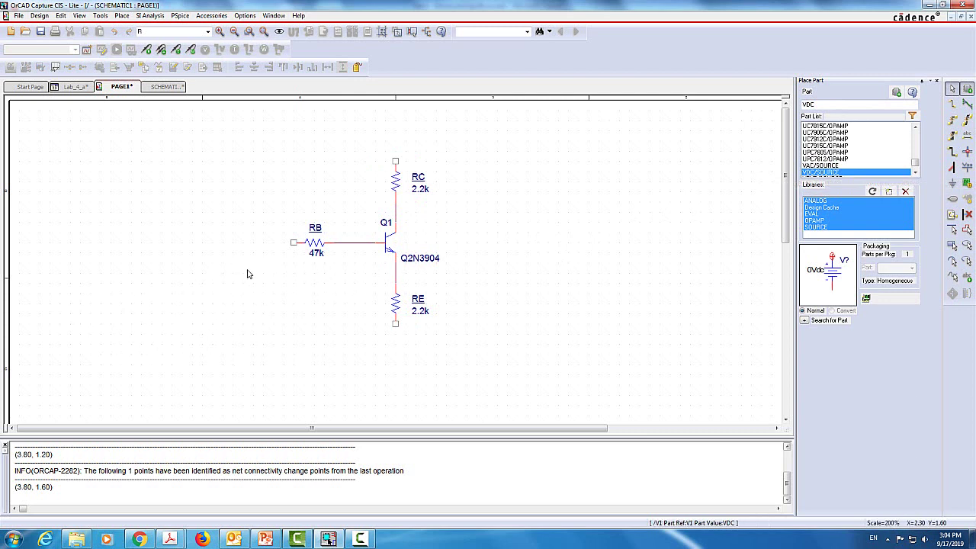
click(515, 222)
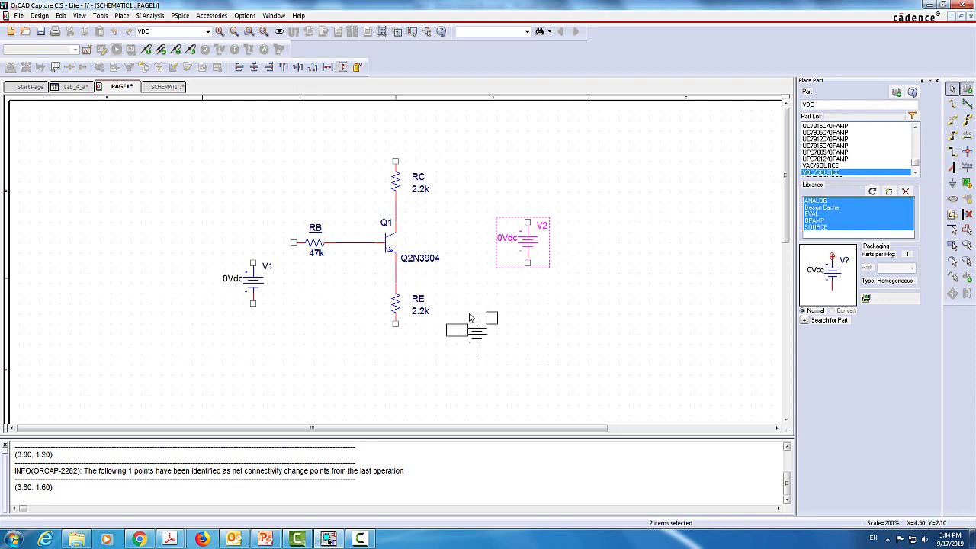
key(Escape)
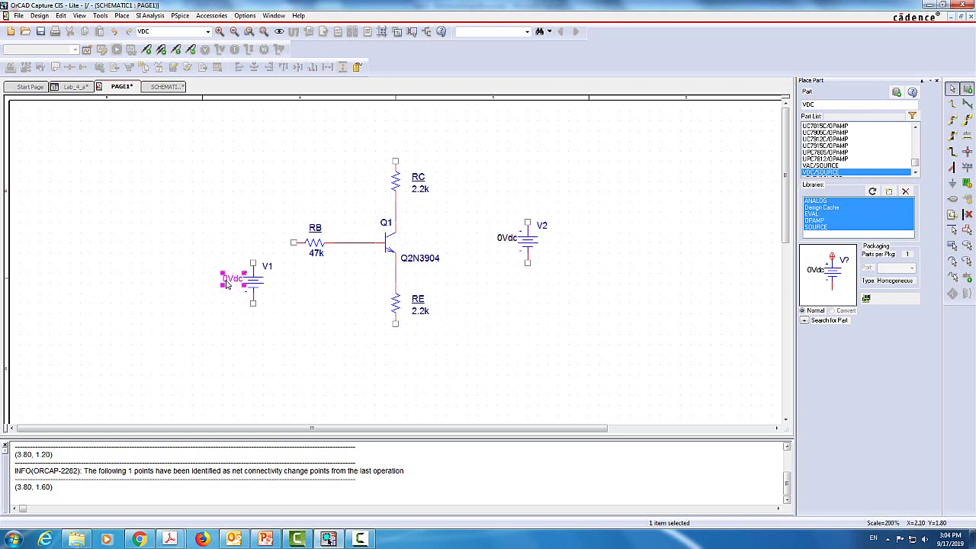
Step: Set source V1 to 5Vdc and wire its positive terminal to the free end of RB
double_click(227, 281)
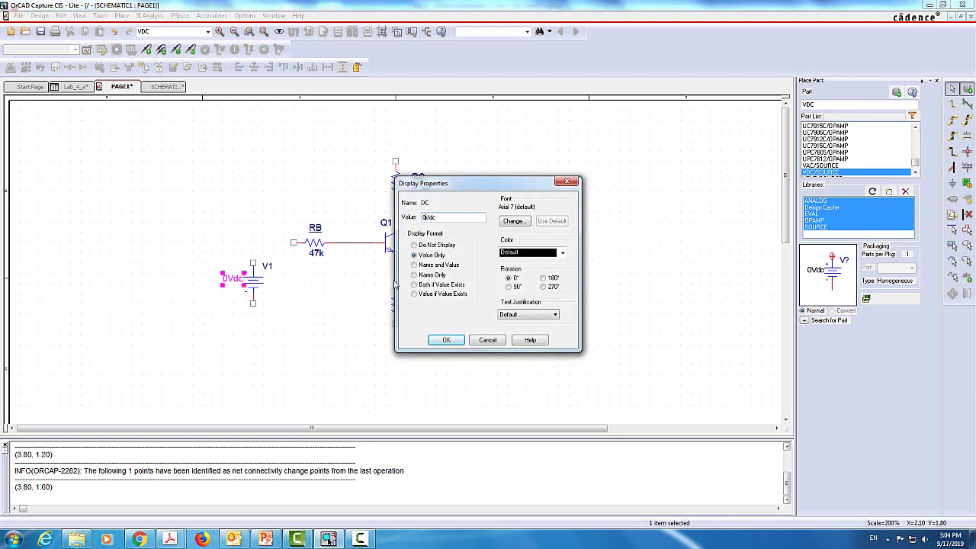
key(Return)
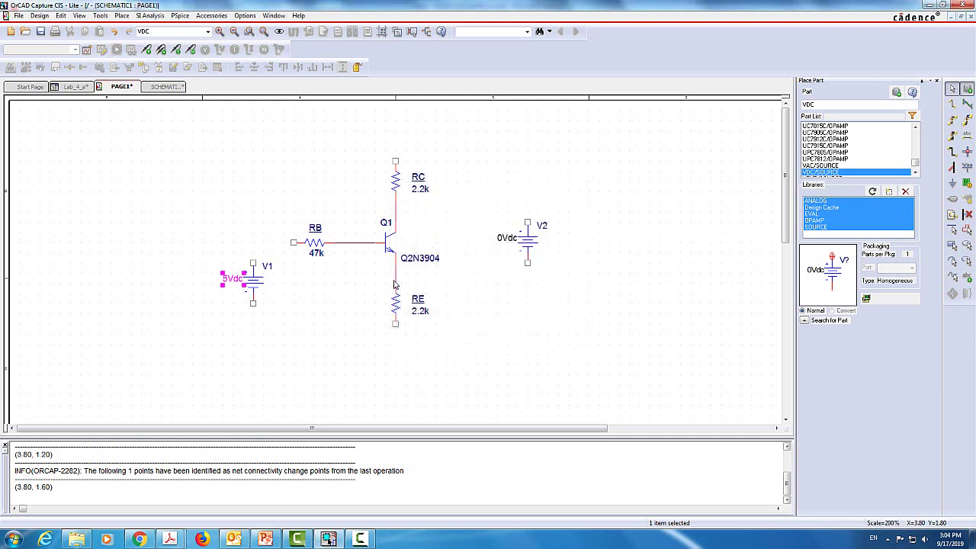
click(952, 104)
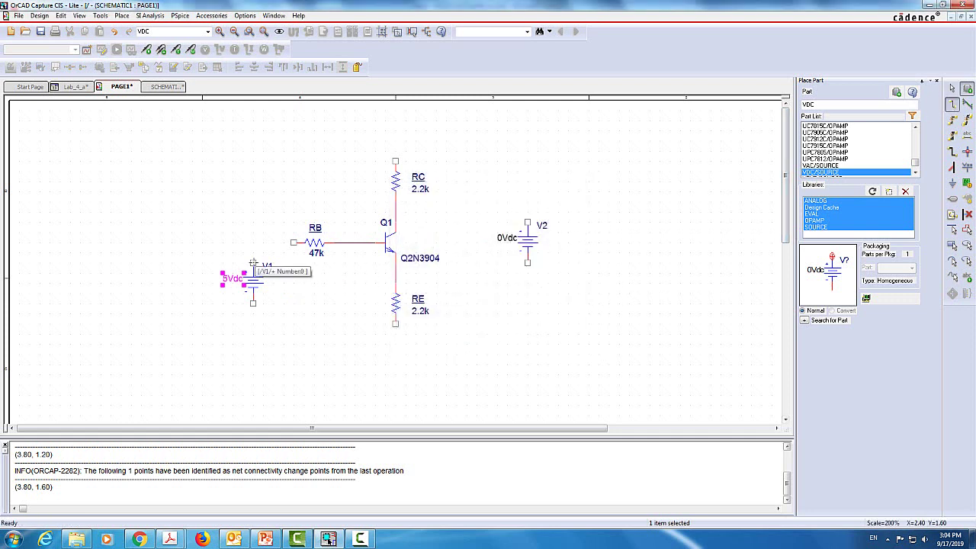
click(253, 263)
click(293, 243)
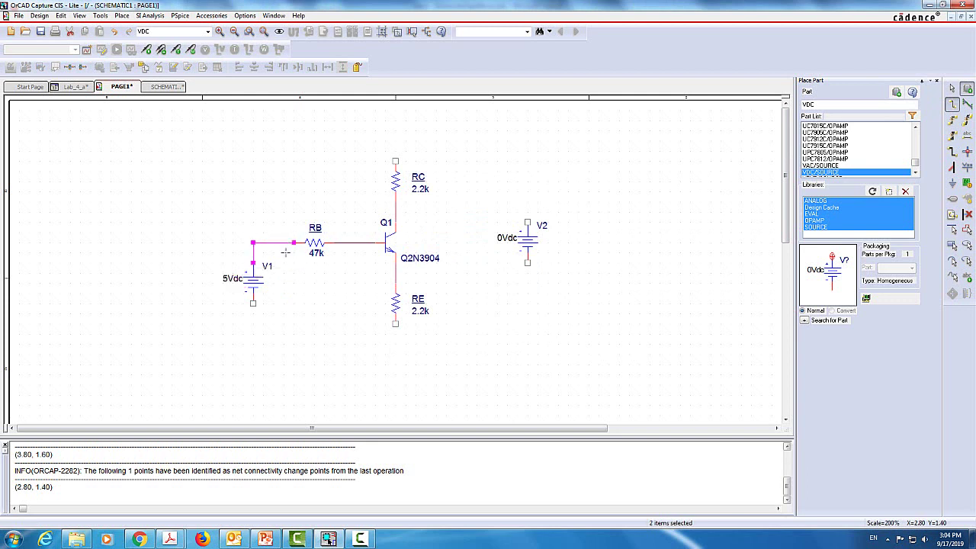
Step: Wire the negative terminal of V1 along a lower rail to the free end of RE
click(253, 304)
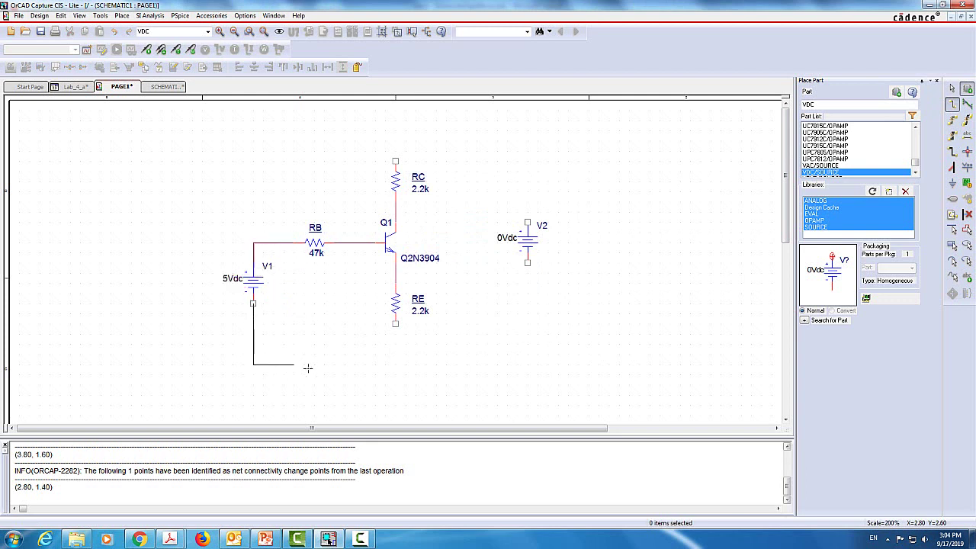
click(396, 364)
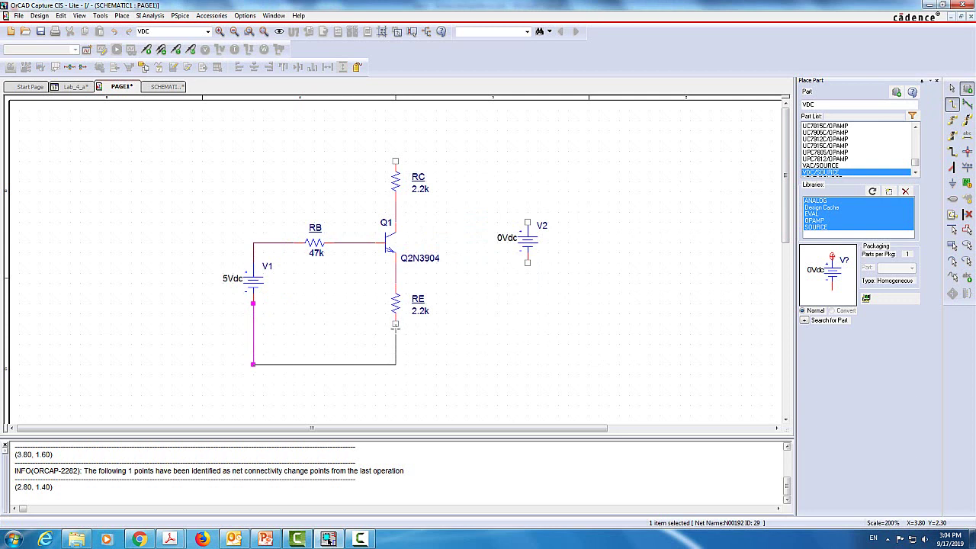
click(395, 324)
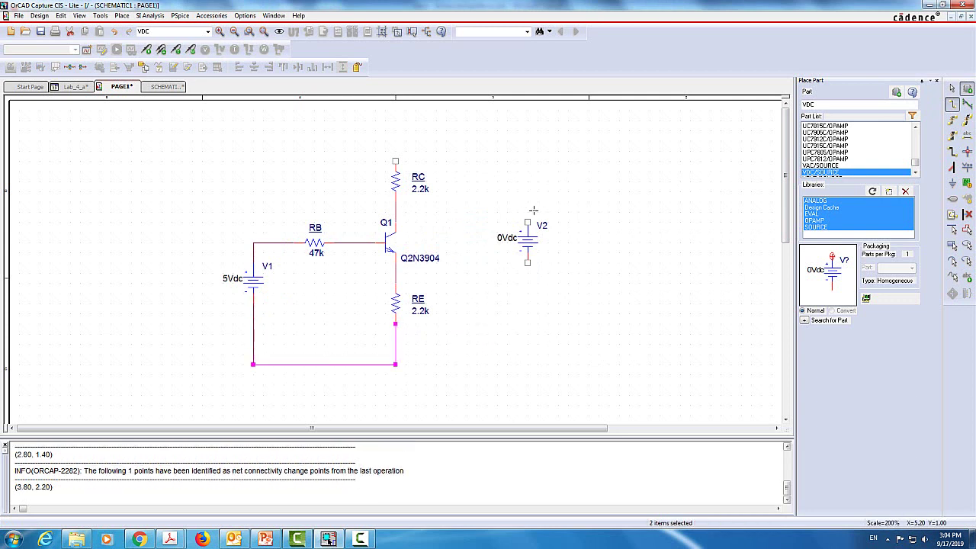
key(Escape)
Step: Set the voltage of source V2 to 10Vdc
double_click(505, 243)
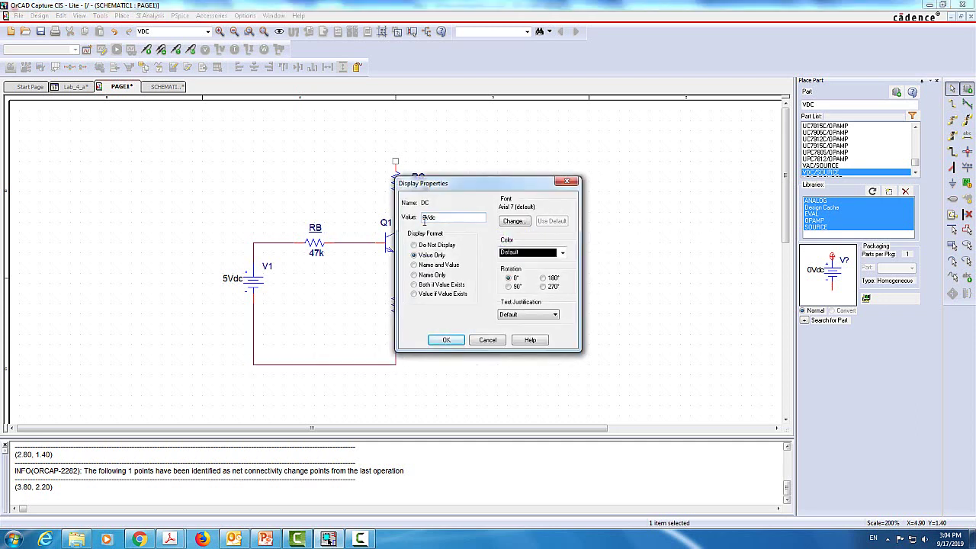
text(1)
click(447, 340)
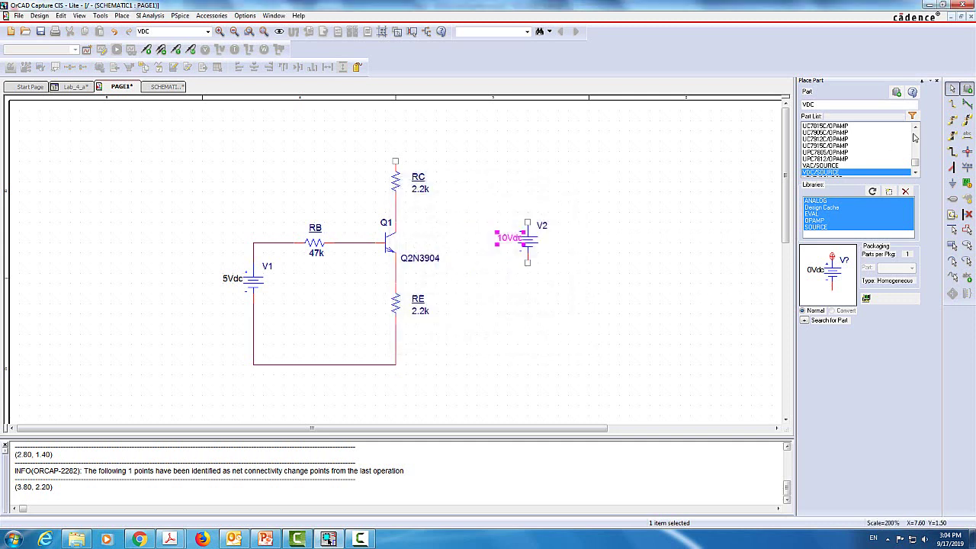
Step: Wire the positive terminal of V2 over the top of the circuit to the free end of RC
click(953, 105)
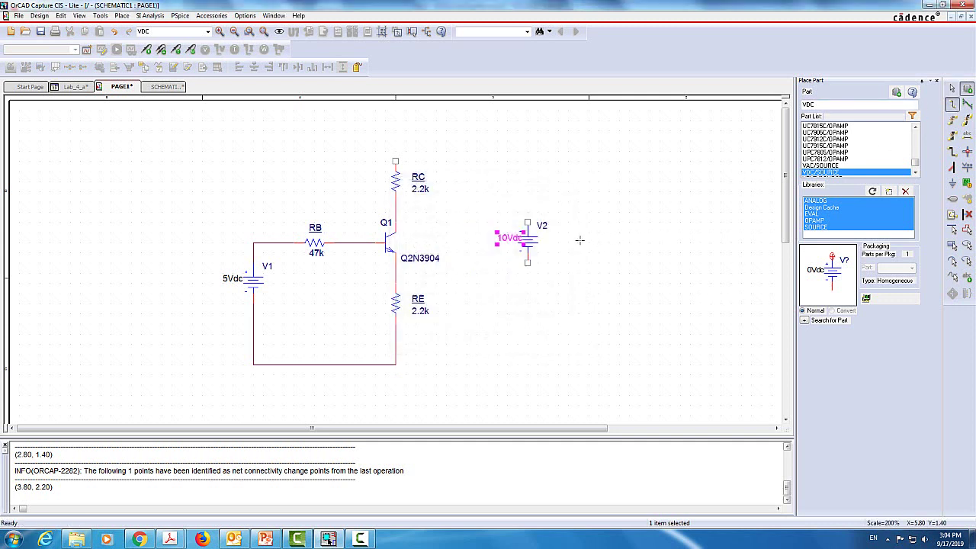
click(528, 222)
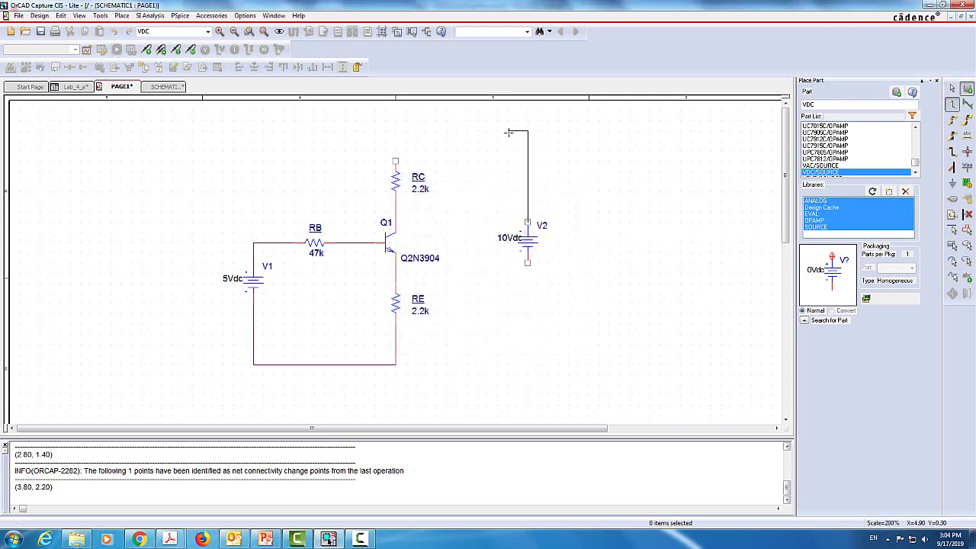
click(397, 128)
click(396, 161)
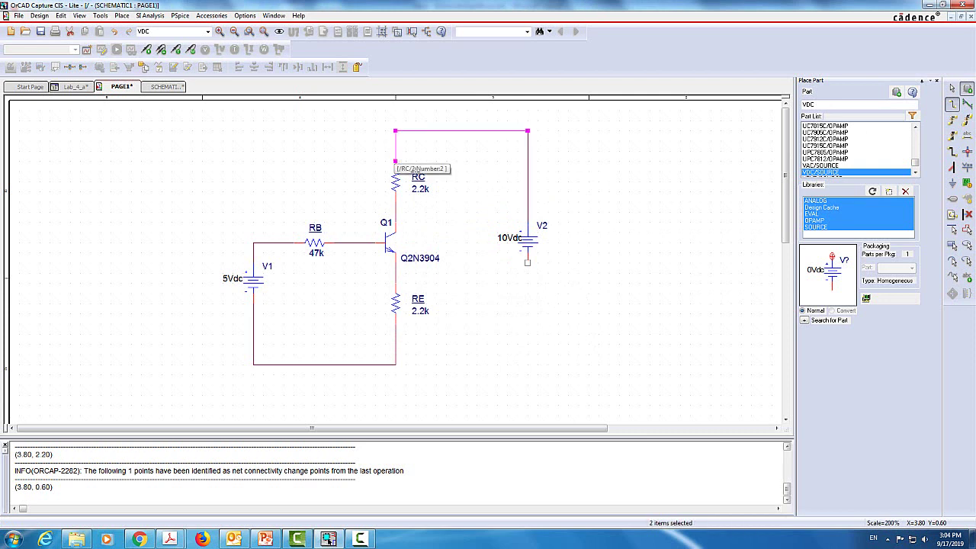
Step: Wire the negative terminal of V2 to the lower rail at the corner beneath RE
click(528, 265)
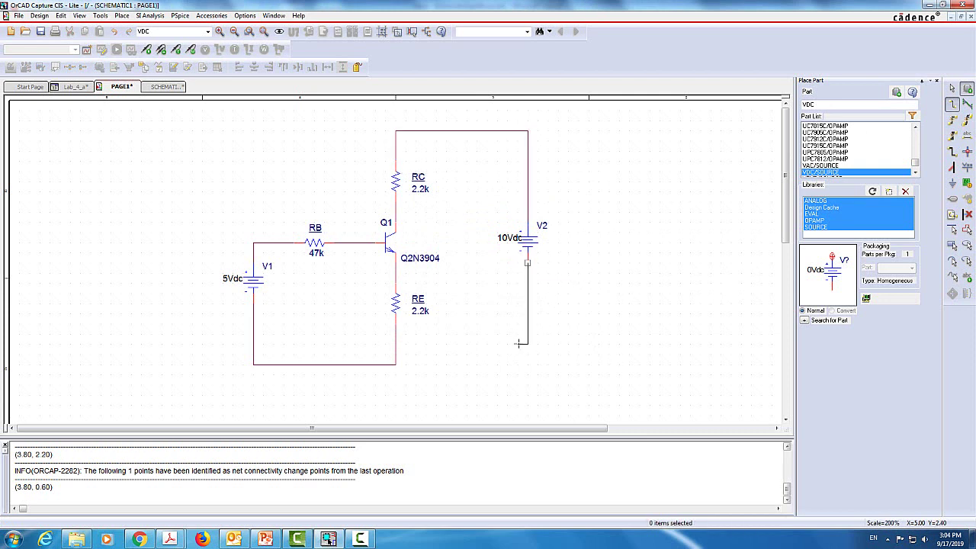
click(395, 363)
key(Escape)
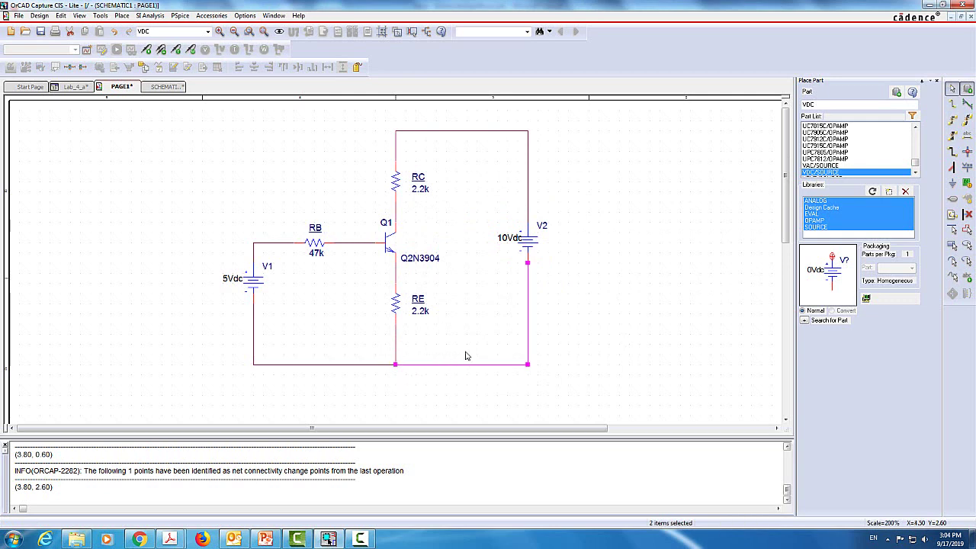
Step: Place a 0 ground symbol on the lower rail at the node directly beneath RE
click(953, 184)
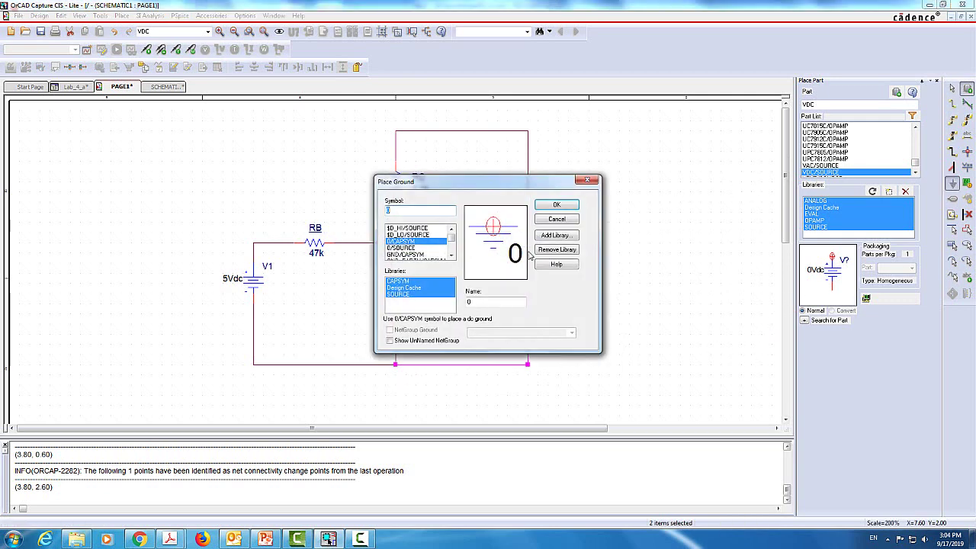
double_click(424, 249)
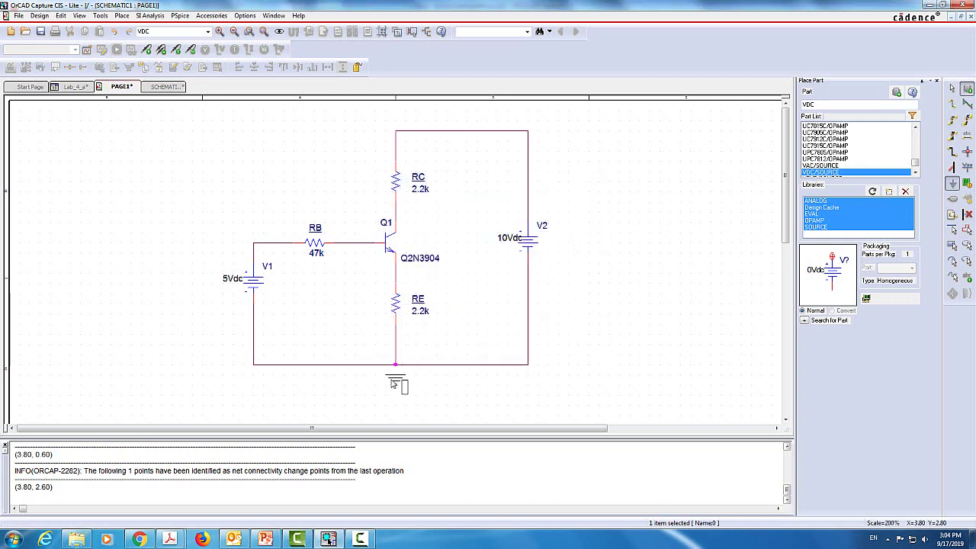
click(394, 379)
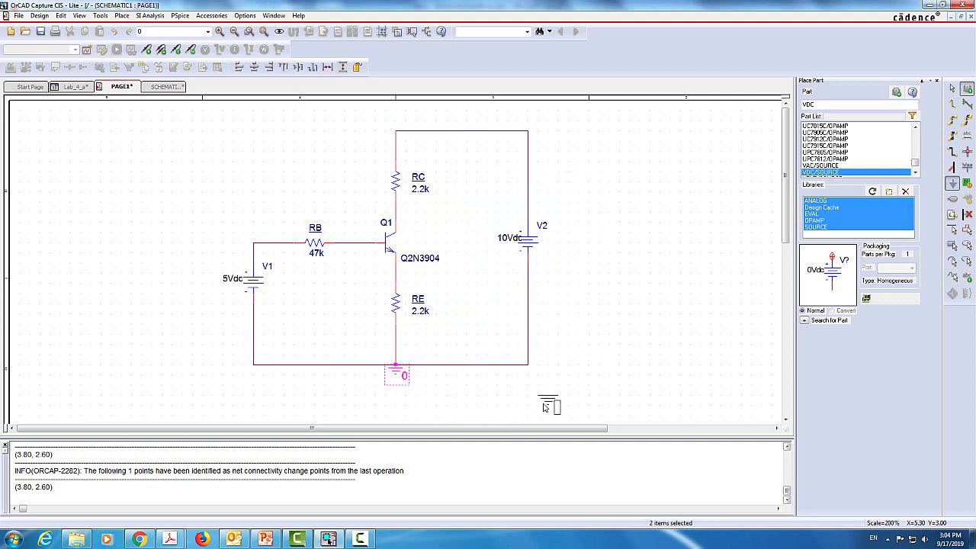
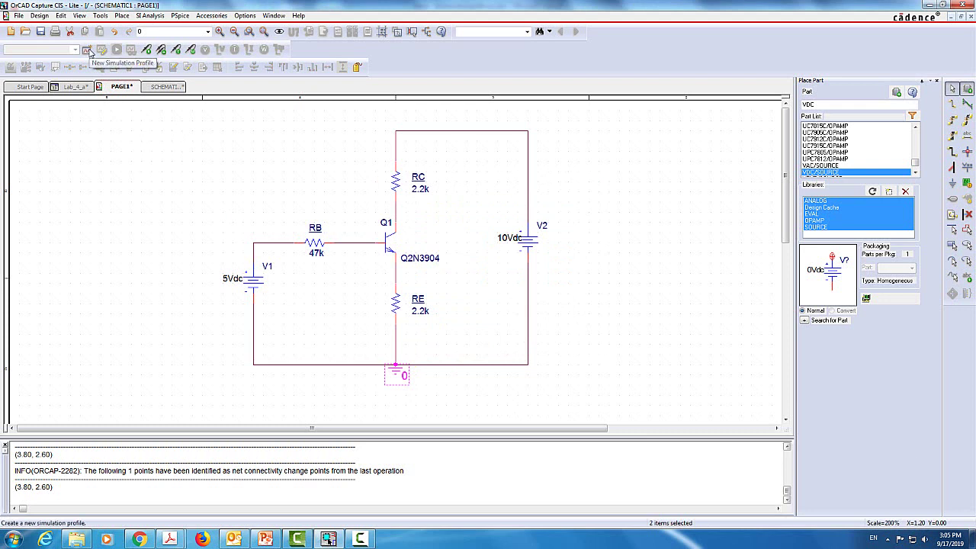
Step: Create a simulation profile named sim1 with Time Domain (Transient) analysis and a run time of 1000ns
click(86, 50)
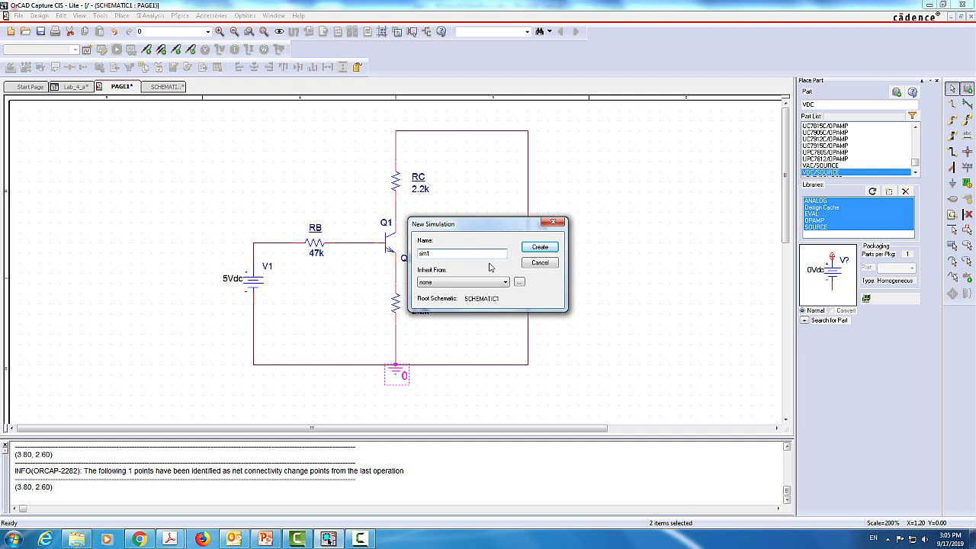
click(540, 247)
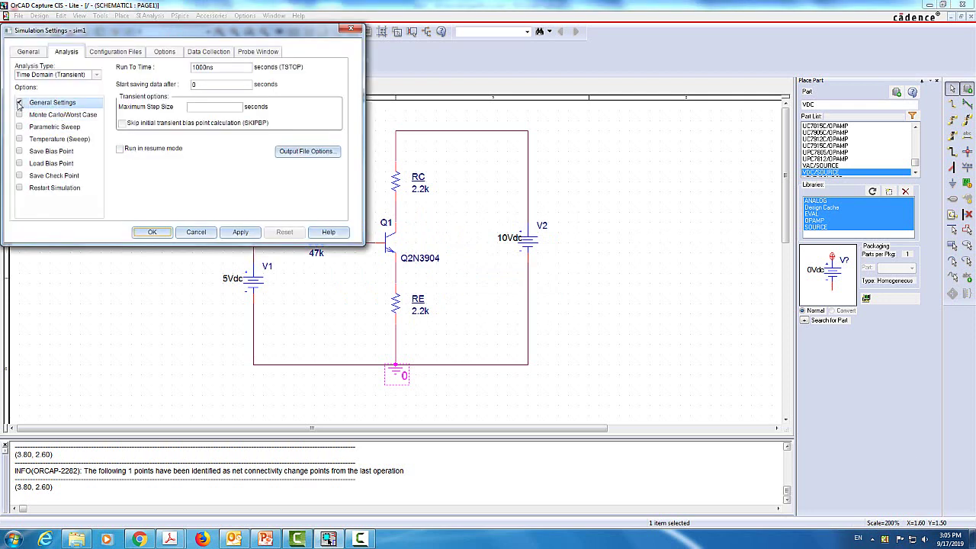
click(238, 233)
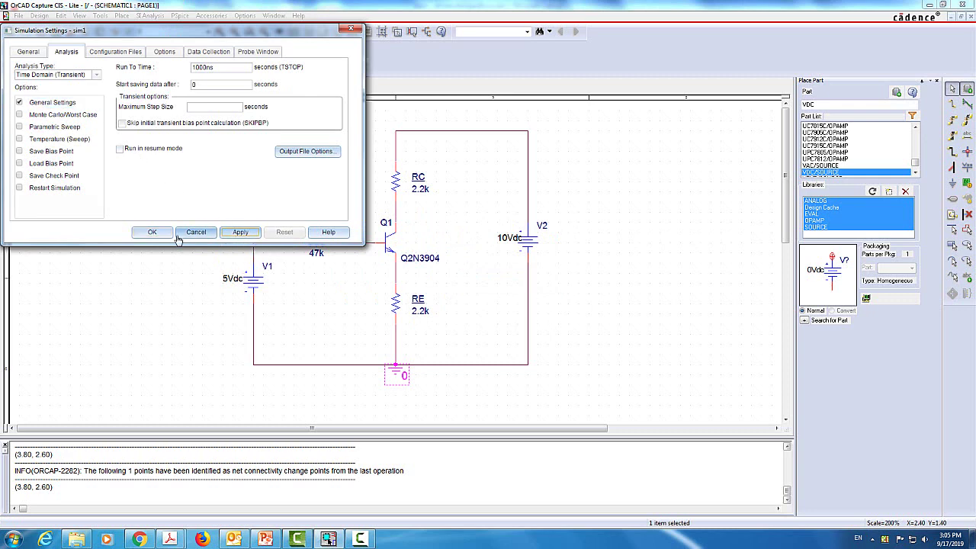
click(153, 235)
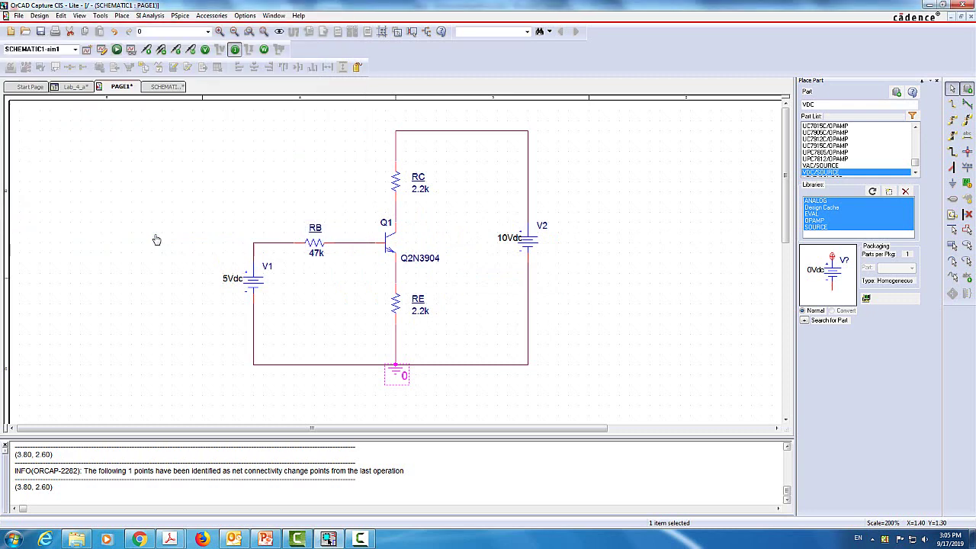
Step: Run the PSpice simulation and display the bias currents on the schematic
click(117, 51)
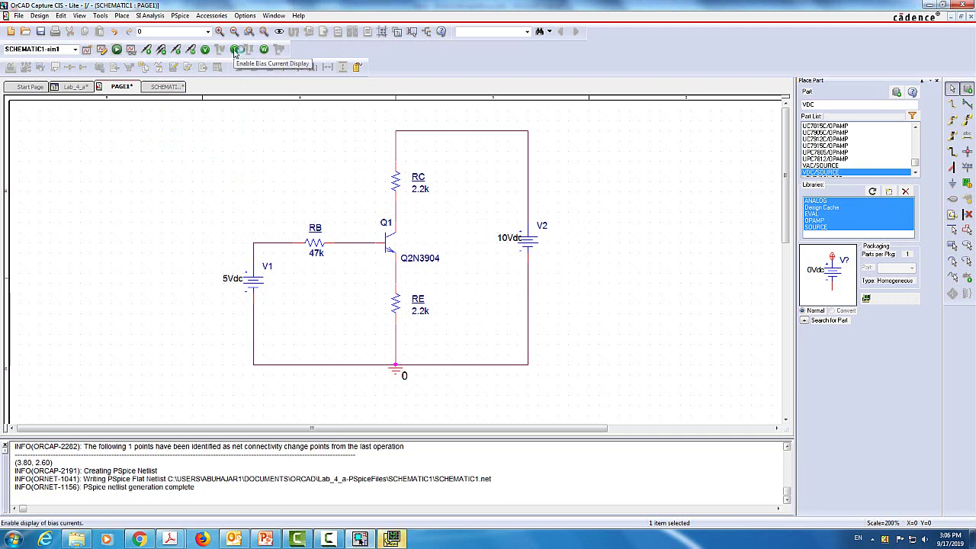
click(235, 50)
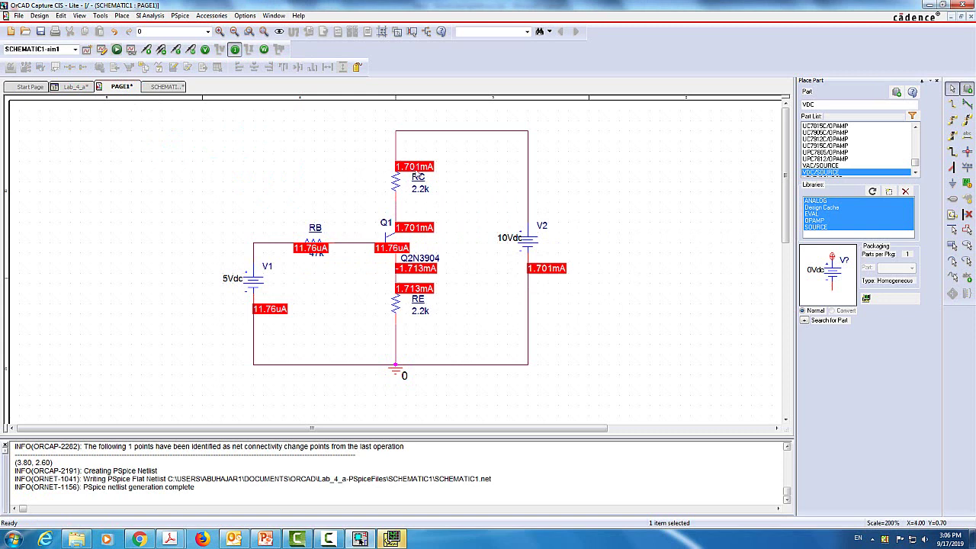
click(341, 320)
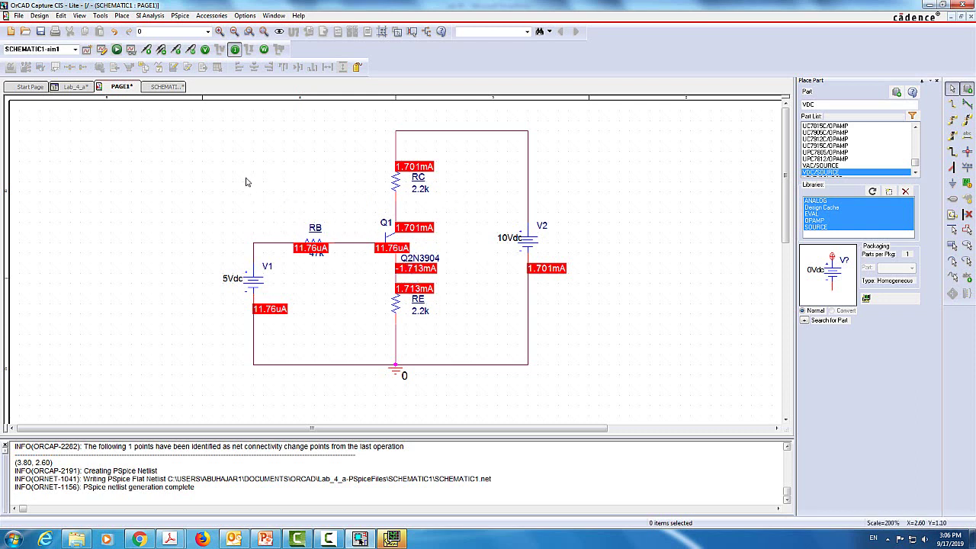
Step: Hide the bias currents and display the bias voltages on the schematic
click(233, 50)
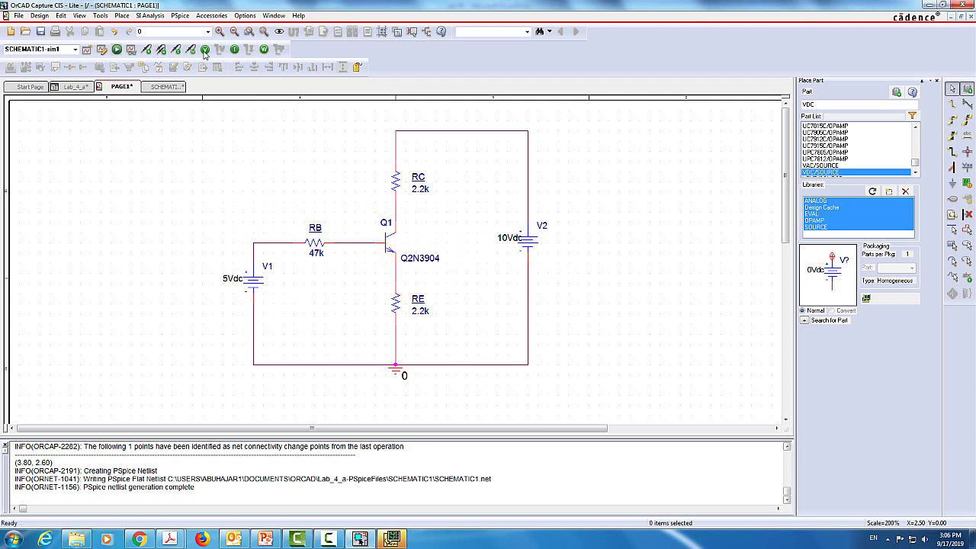
click(204, 49)
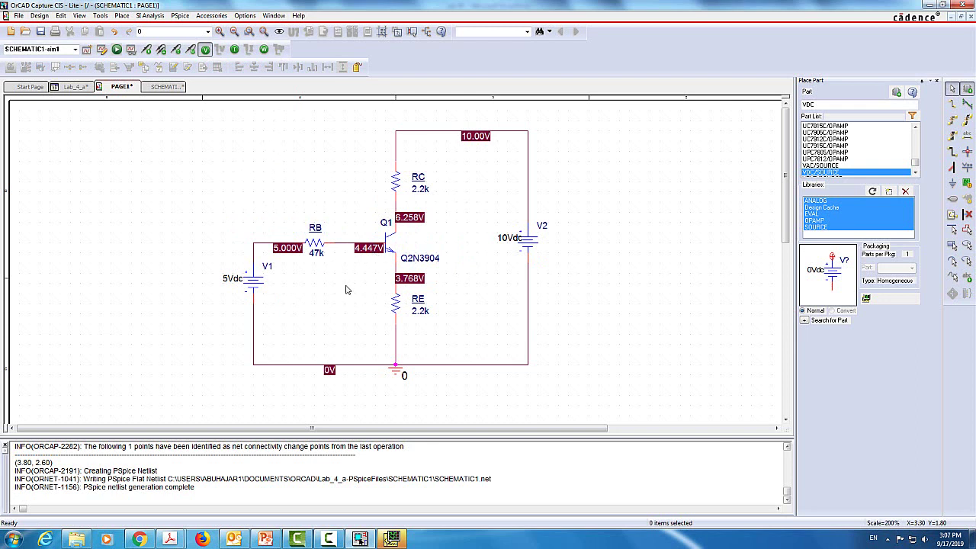
Step: Move the entire transistor circuit to the left on the page, leaving empty space beside V2
drag(210, 122, 562, 391)
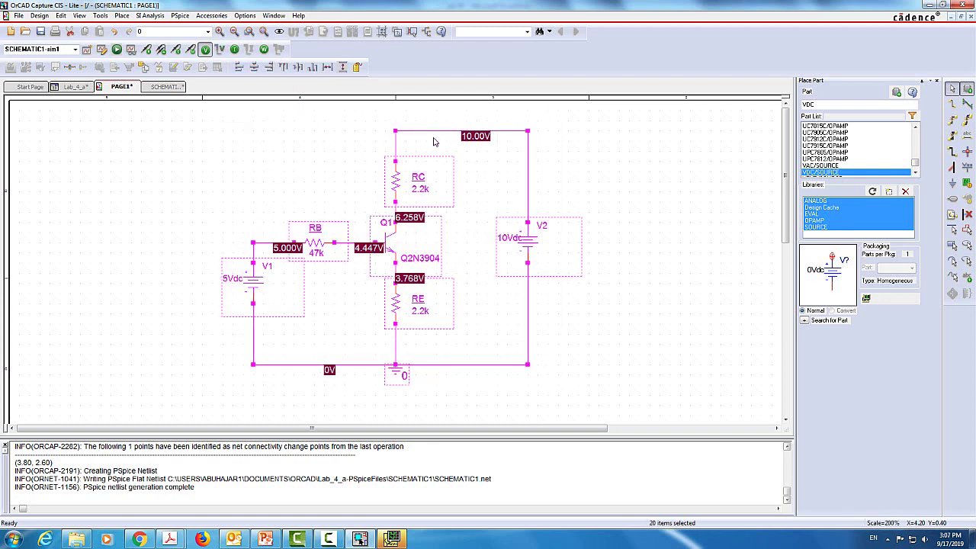
drag(432, 133, 244, 135)
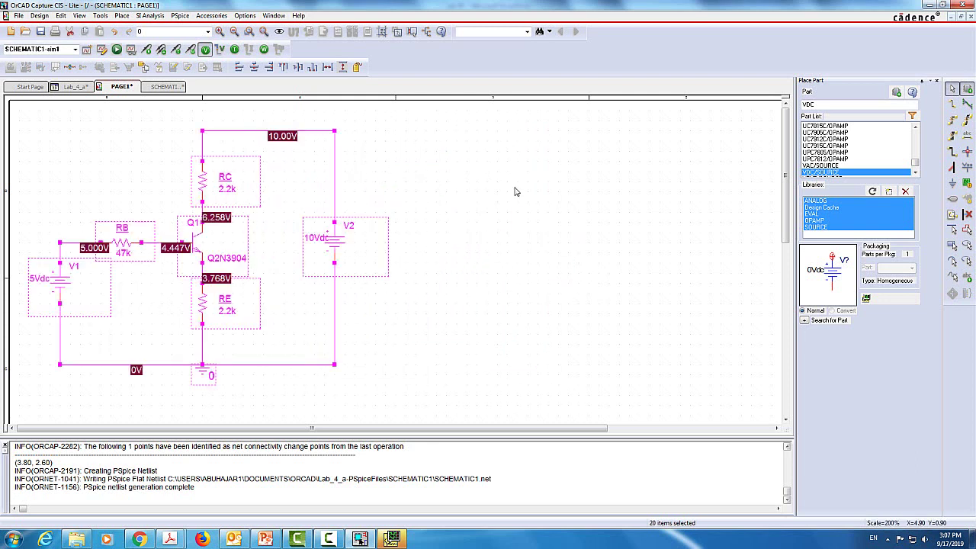
click(570, 217)
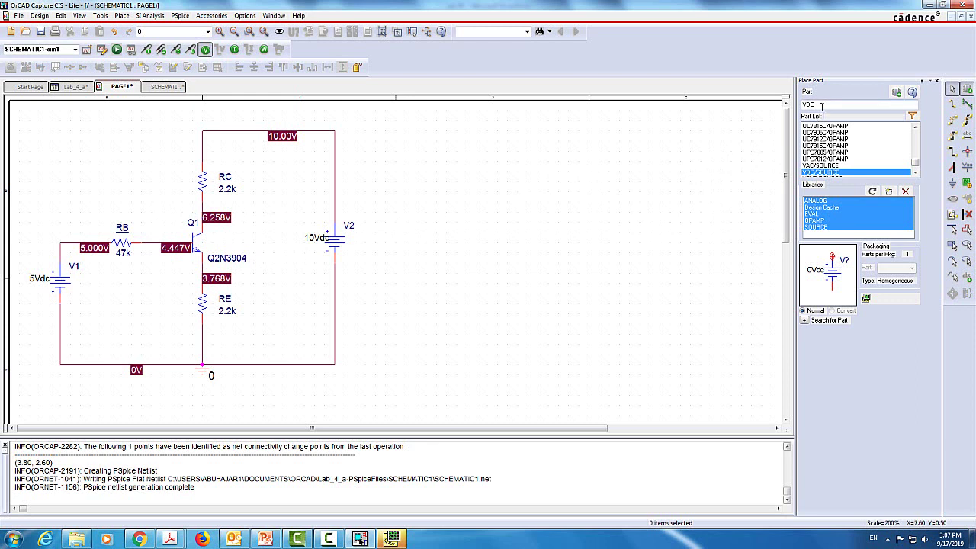
Step: Place a current-controlled current source (CCCS, part F) in the empty area right of V2 and set its gain to 160
key(BackSpace)
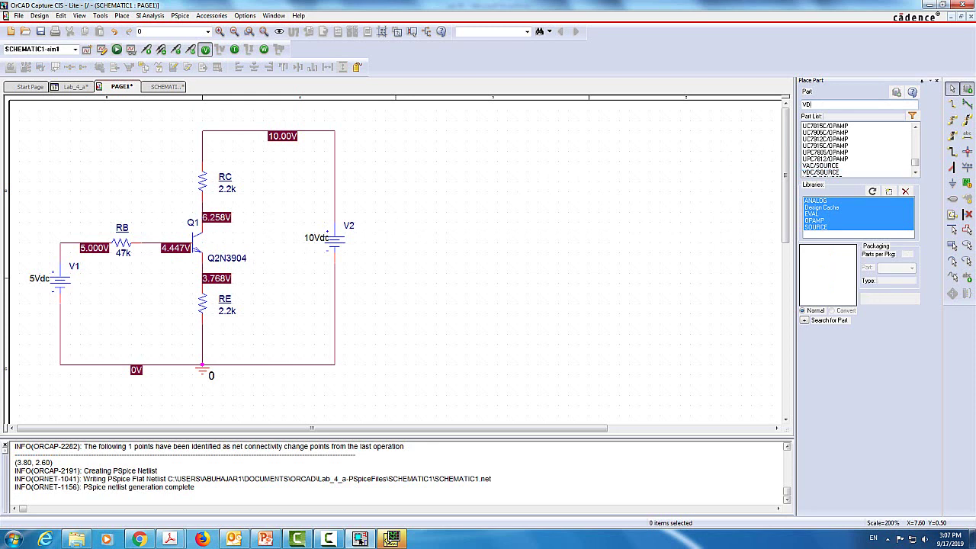
text(F)
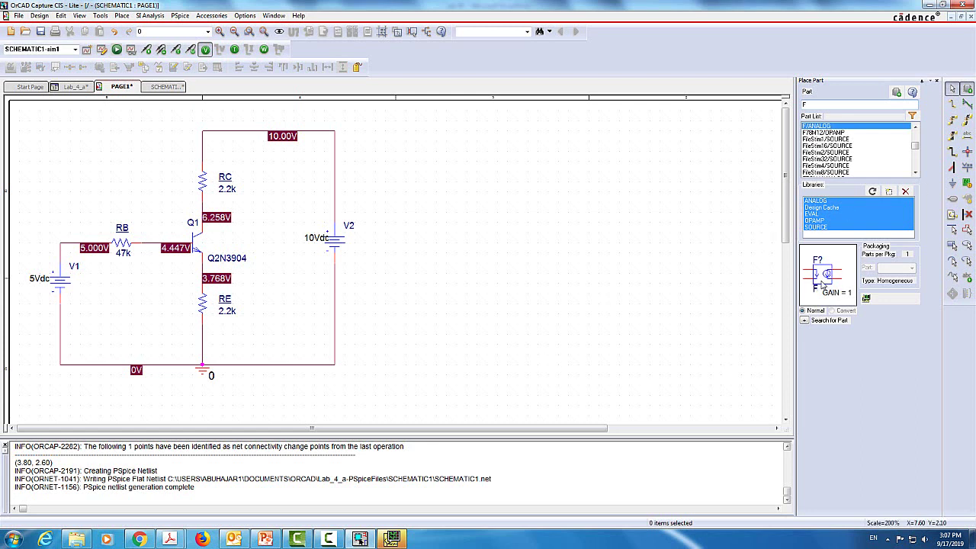
click(120, 16)
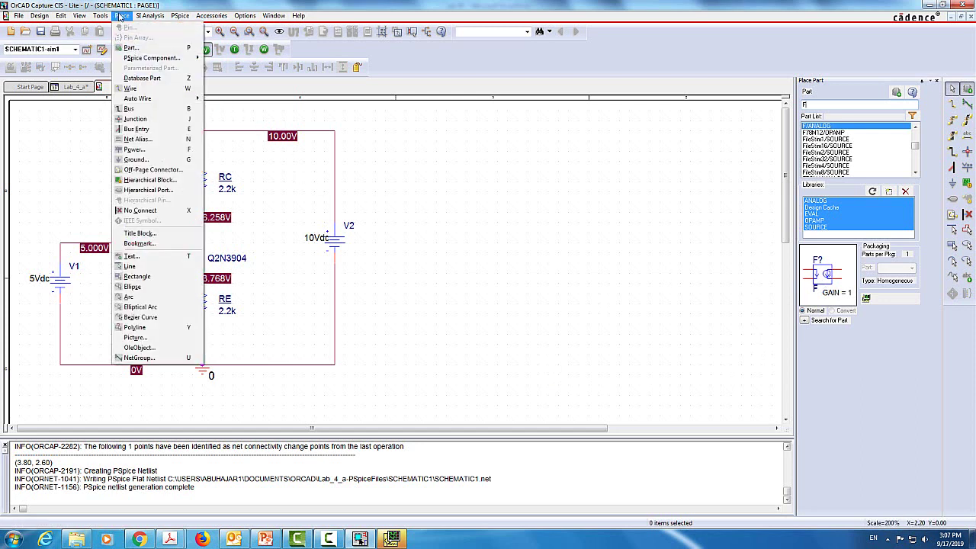
mouse_move(139, 61)
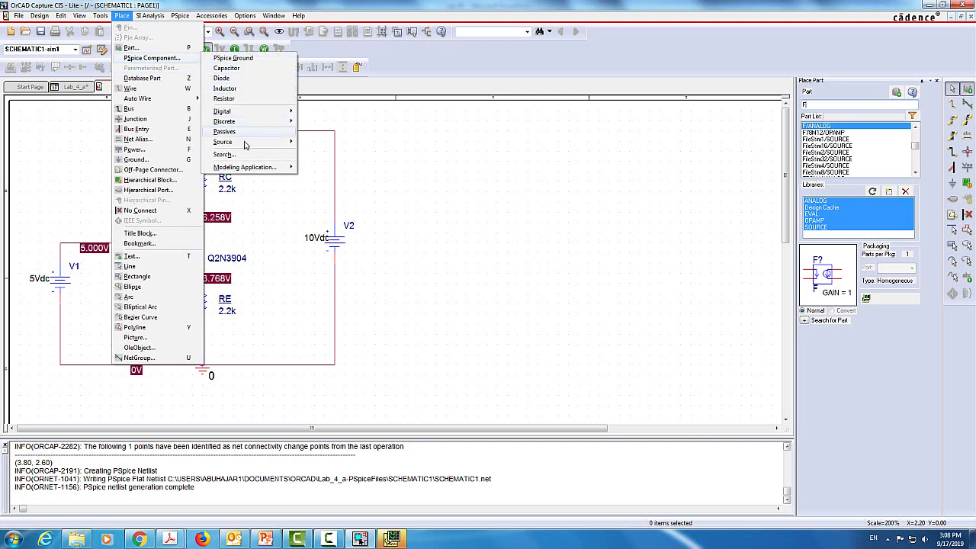
mouse_move(245, 148)
mouse_move(335, 144)
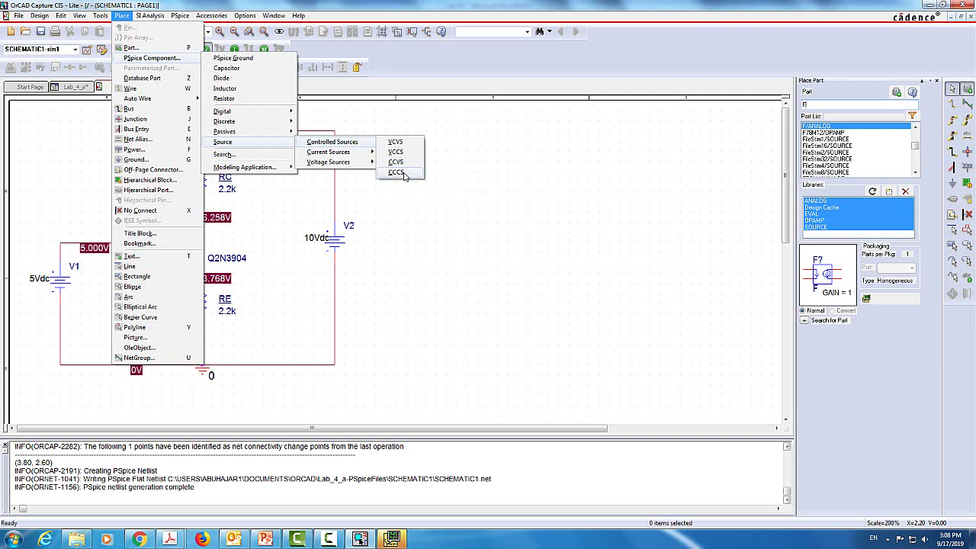
click(122, 16)
click(121, 15)
click(404, 176)
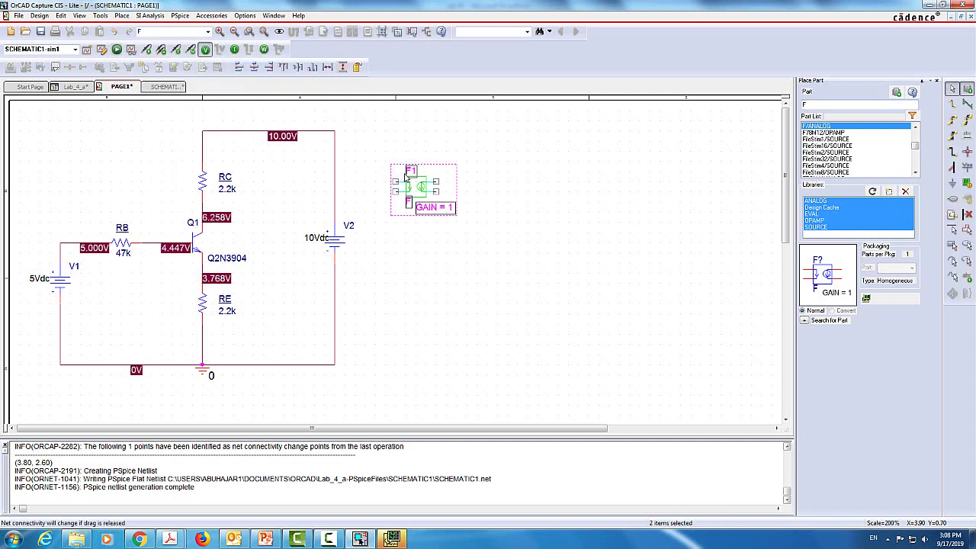
click(534, 199)
key(Escape)
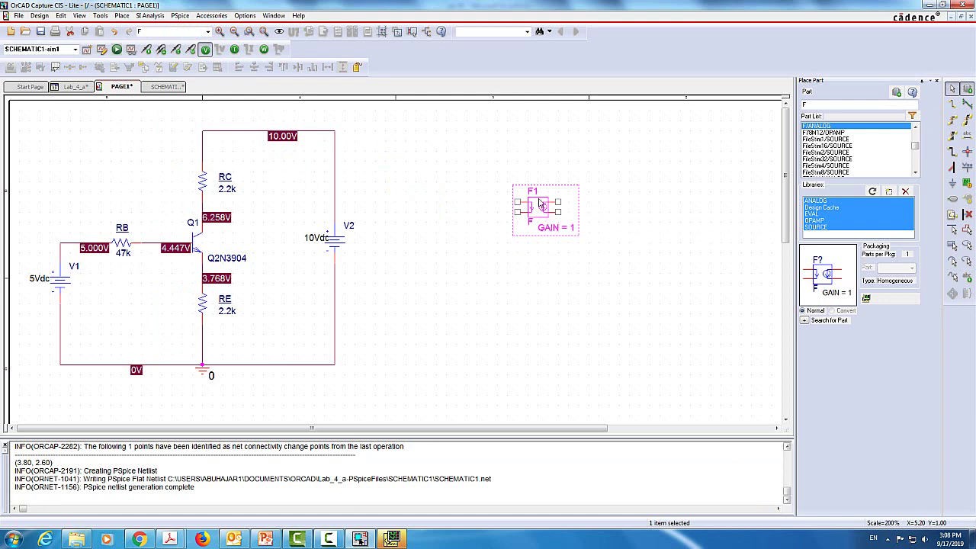
double_click(574, 232)
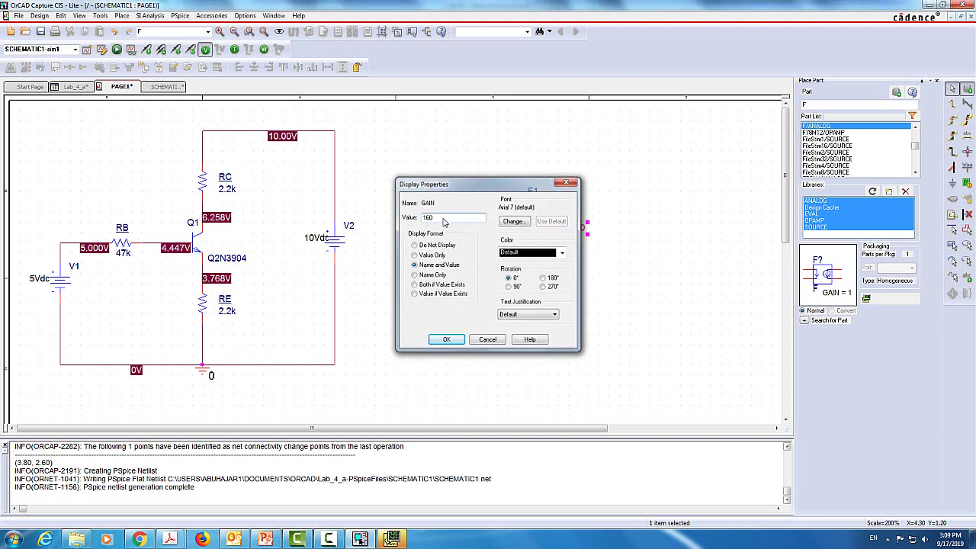
key(Return)
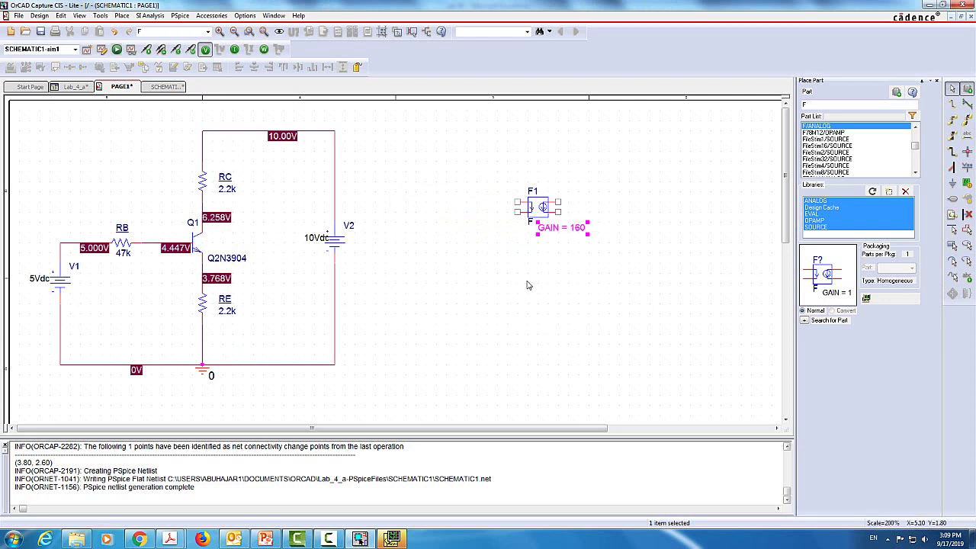
Step: Wire F1's lower input terminal to its lower output terminal with a loop running beneath the GAIN label
click(951, 106)
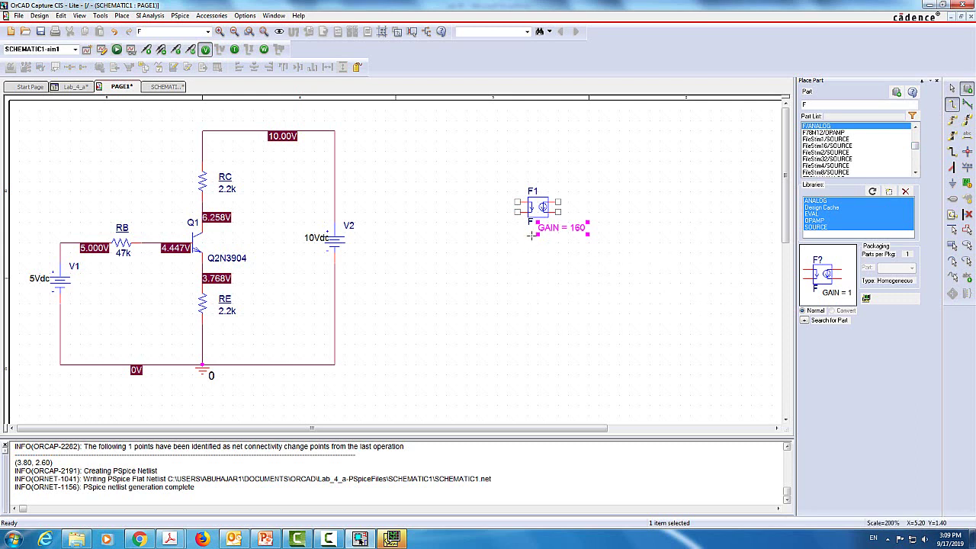
click(518, 212)
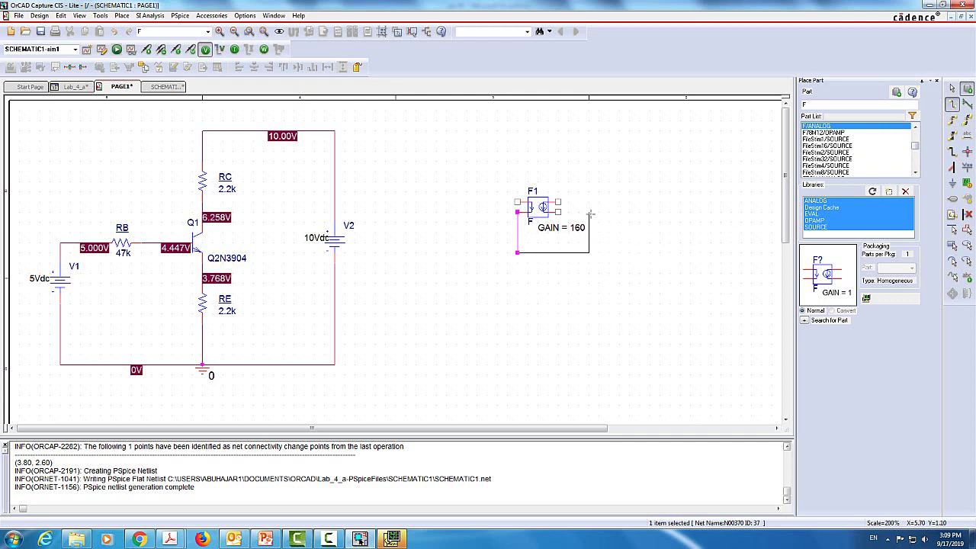
click(589, 212)
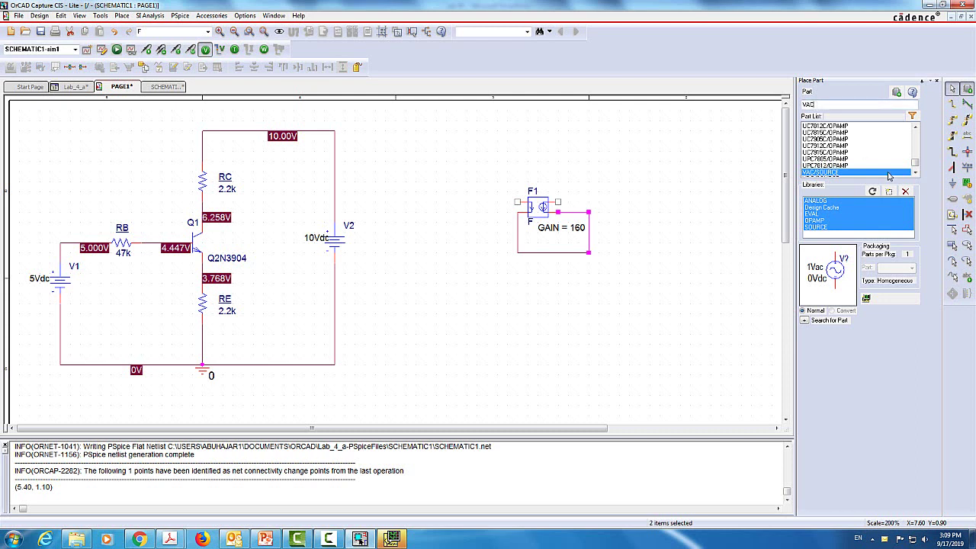
Step: Place a VDC source with its positive terminal on the wire loop beneath F1 and set its value to 0.7Vdc
key(BackSpace)
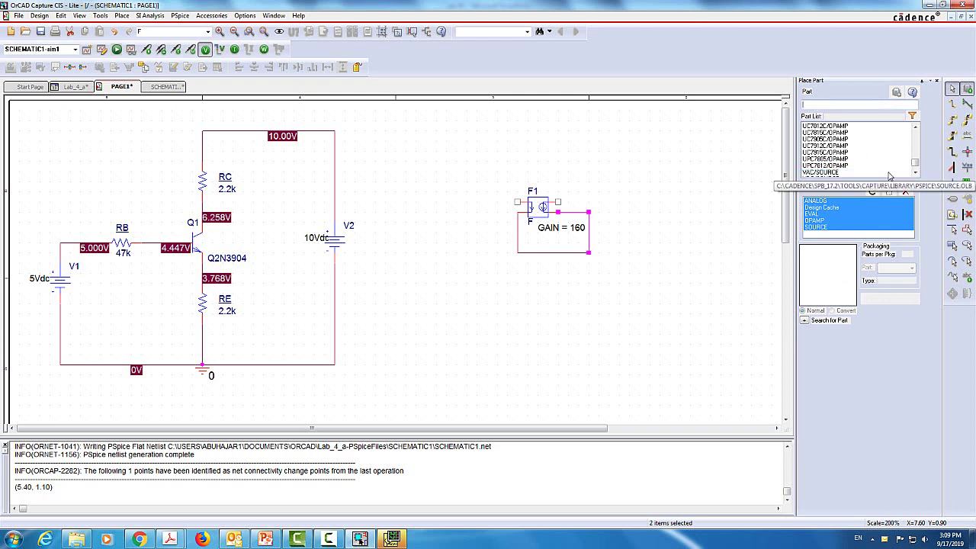
text(VDC)
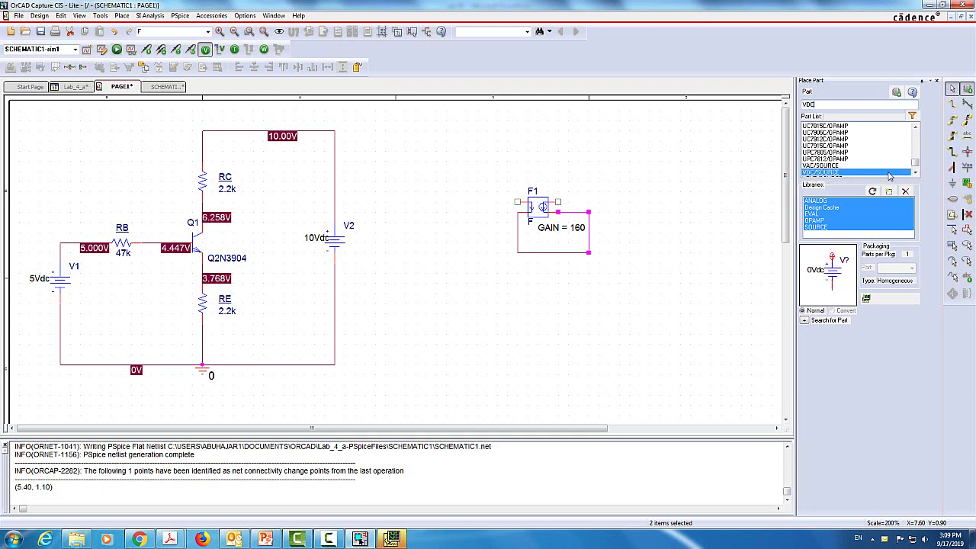
double_click(889, 176)
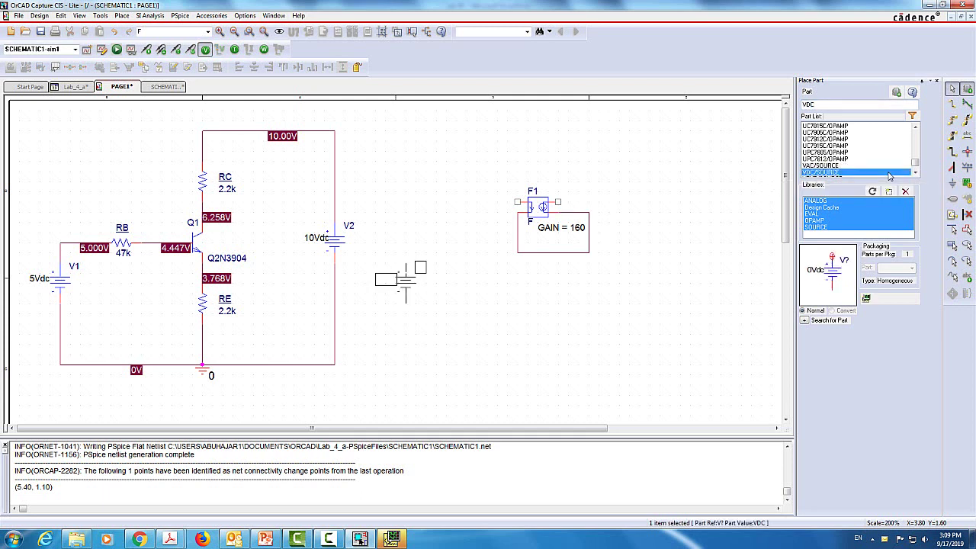
click(543, 254)
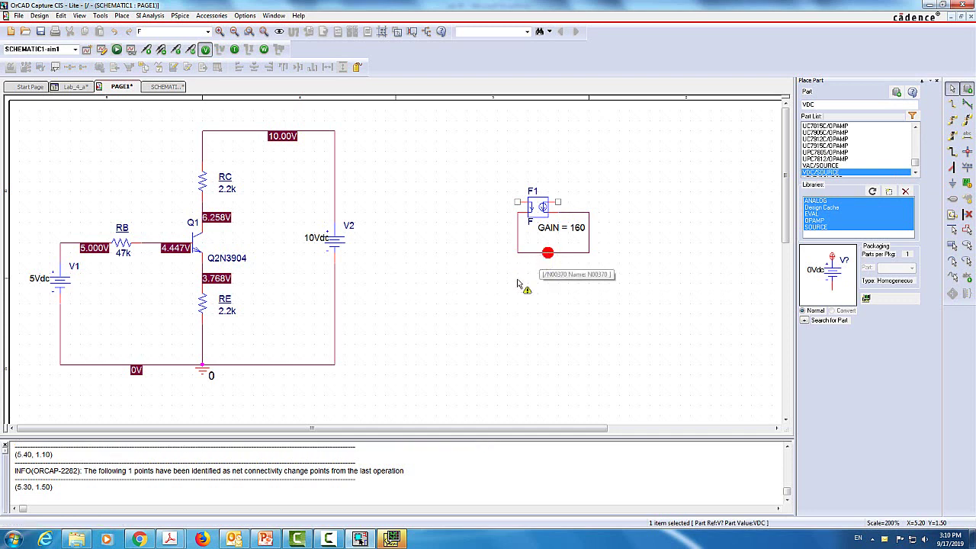
key(Escape)
double_click(525, 268)
click(429, 218)
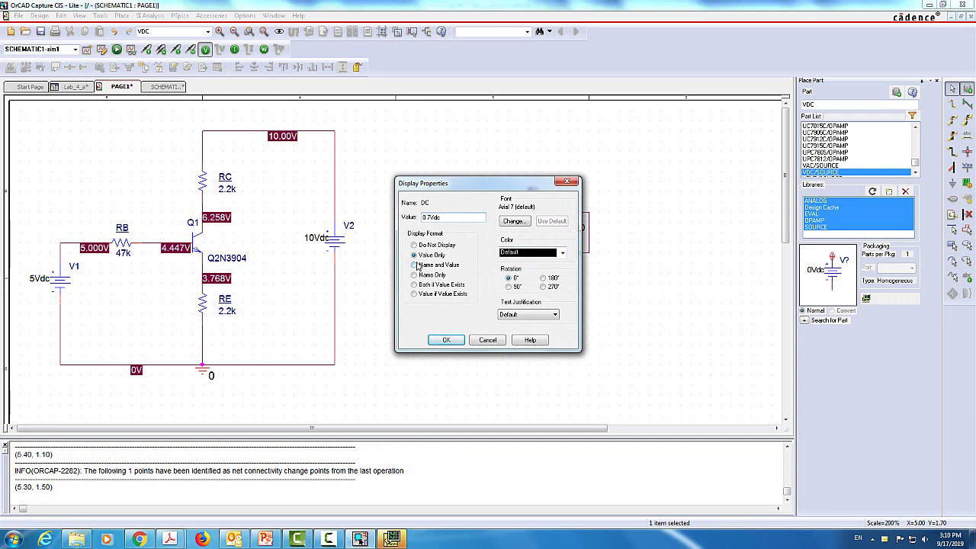
key(Return)
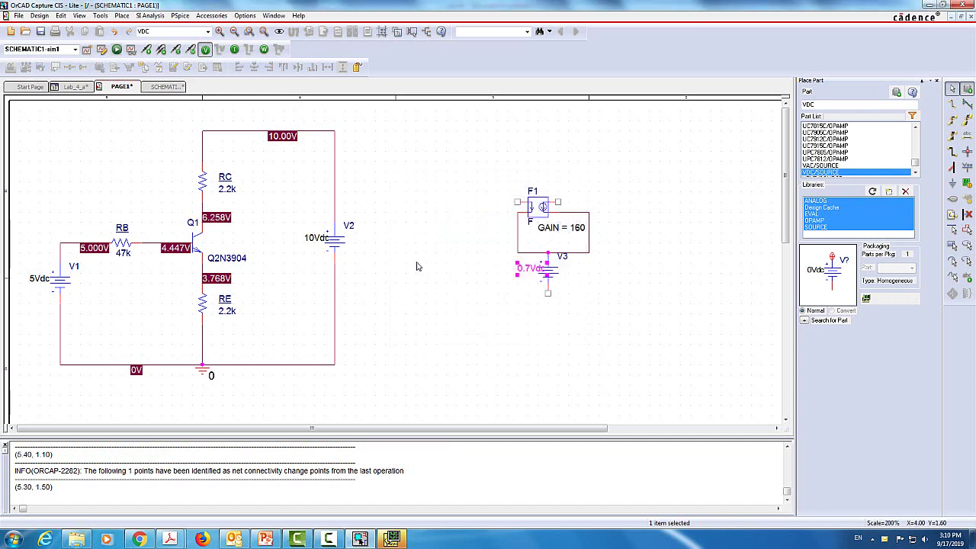
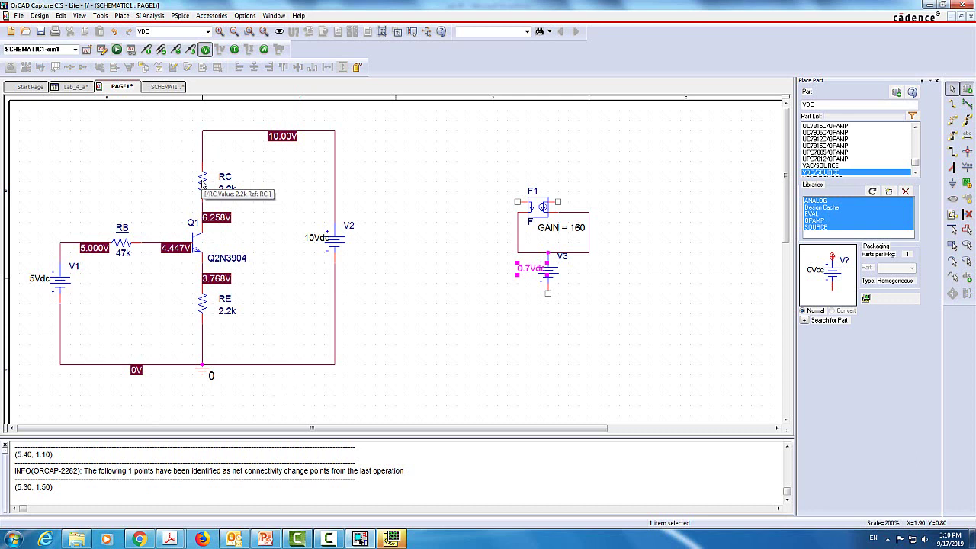
Step: Place a copy of the 2.2k resistor RC above F1, connected to its upper output terminal
click(203, 183)
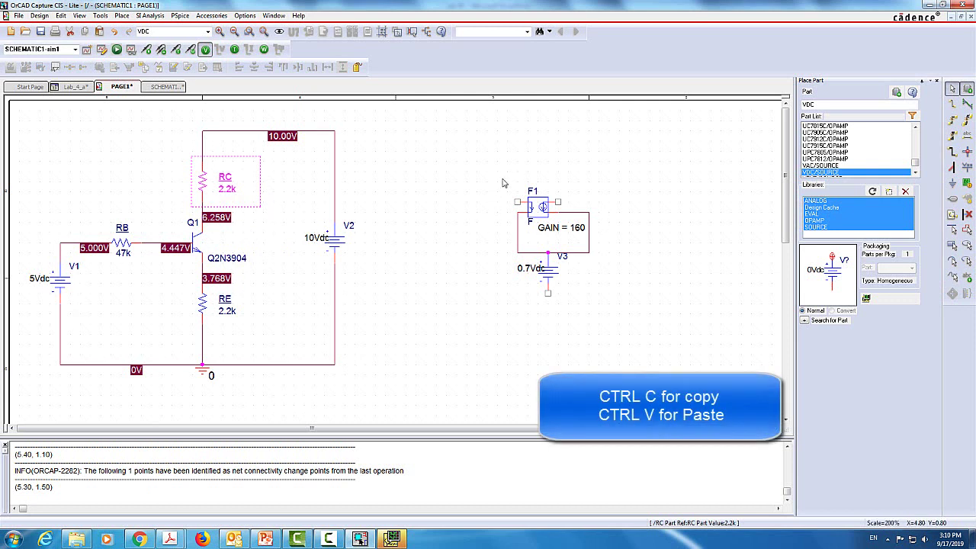
key(ctrl+c)
key(ctrl+v)
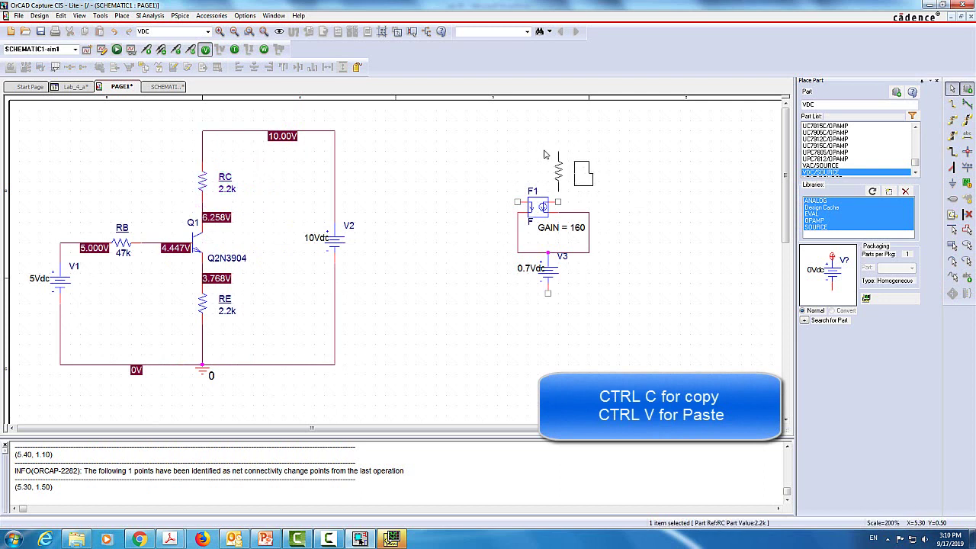
click(551, 167)
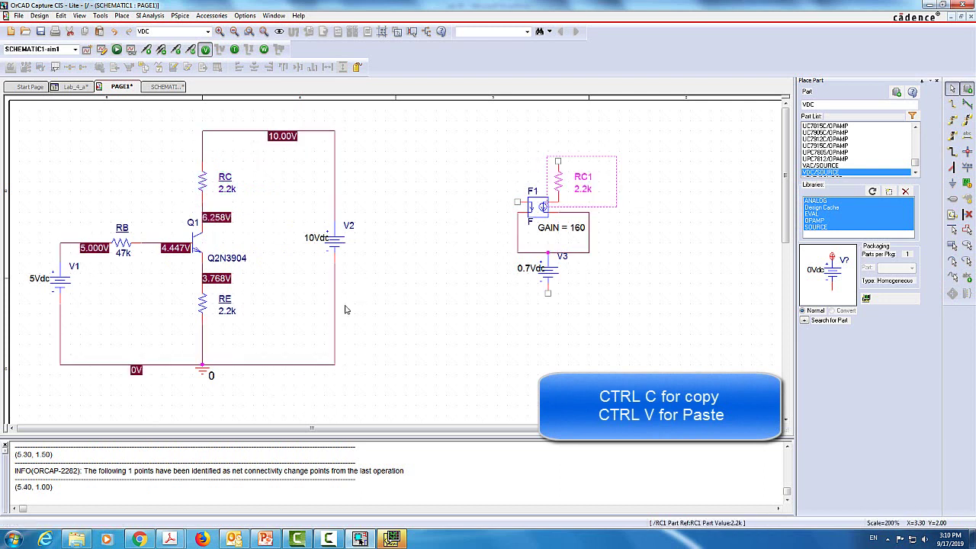
click(345, 309)
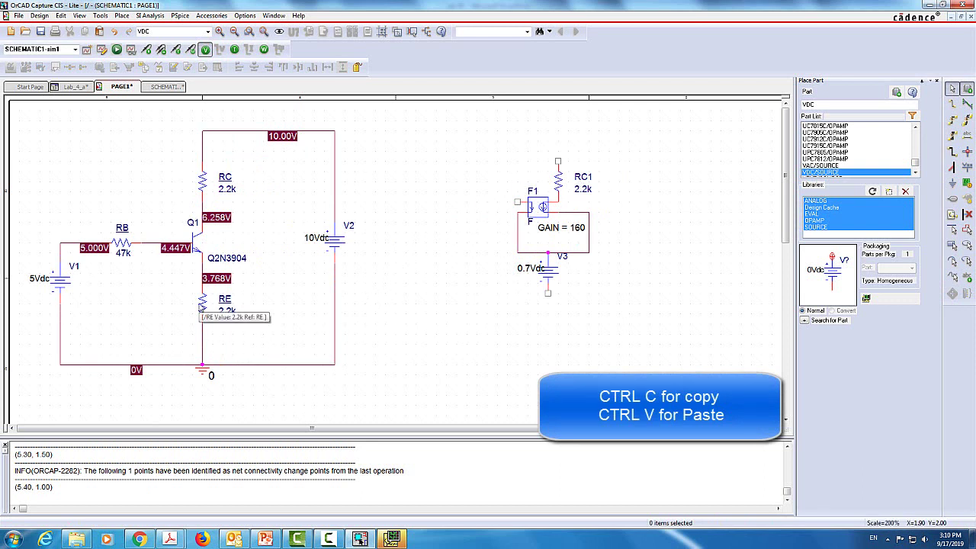
Step: Place a copy of the 2.2k resistor RE directly beneath V3, connected to its negative terminal
click(201, 305)
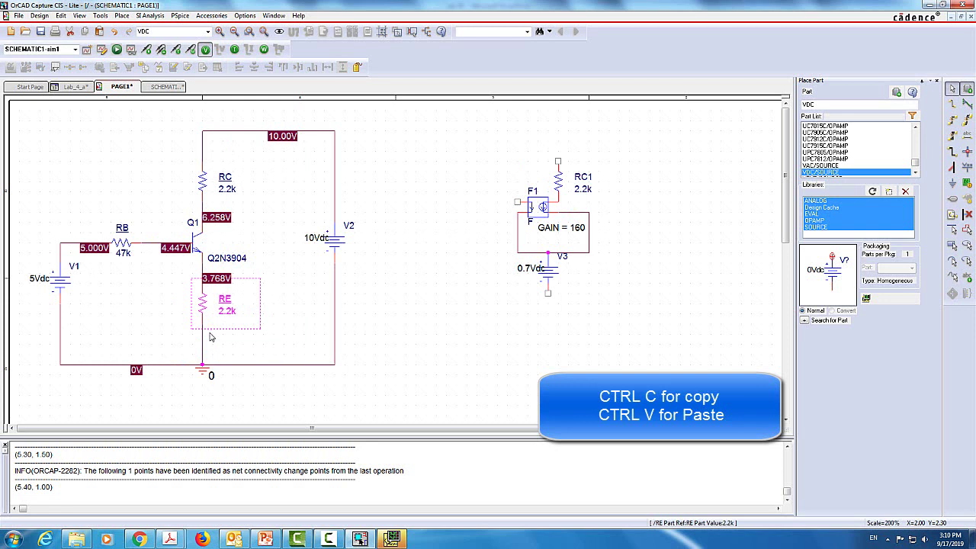
key(ctrl+c)
key(ctrl+v)
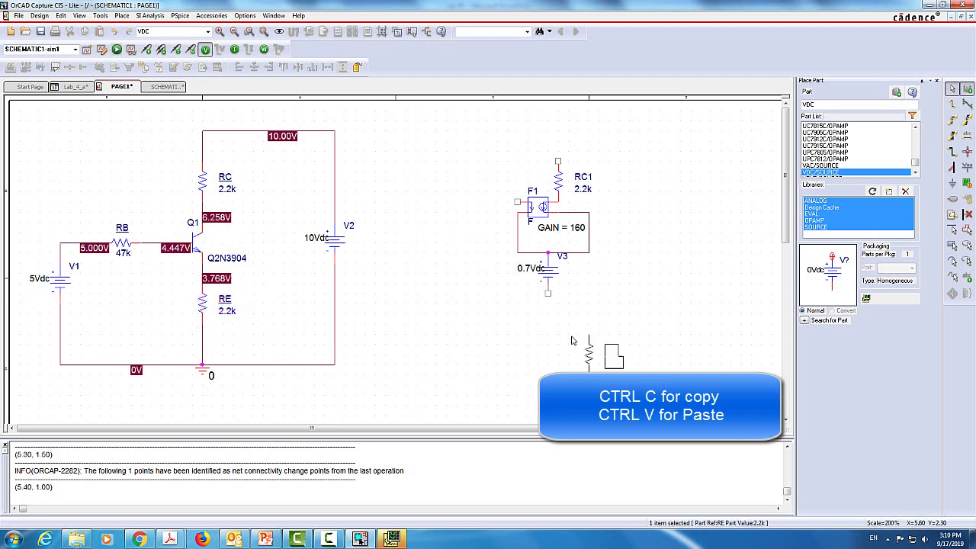
click(546, 293)
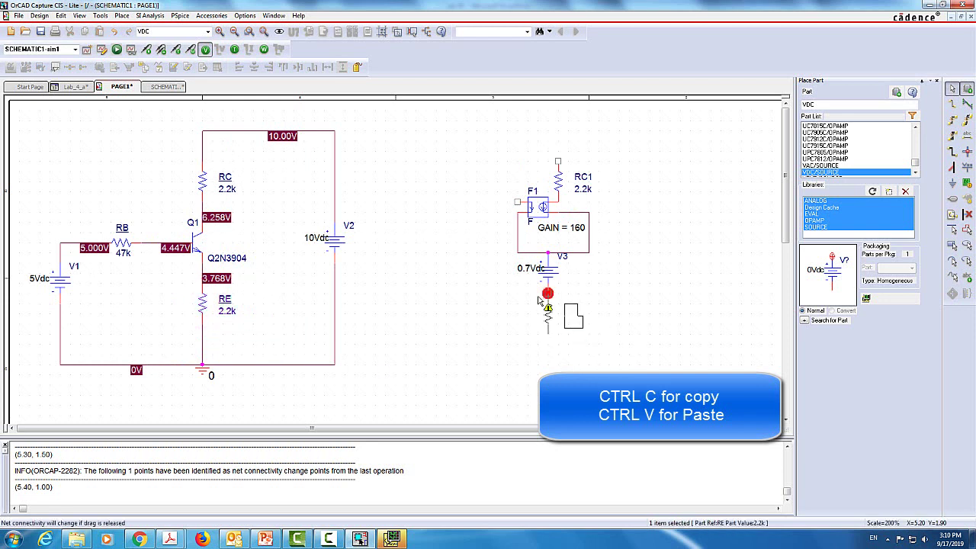
click(480, 334)
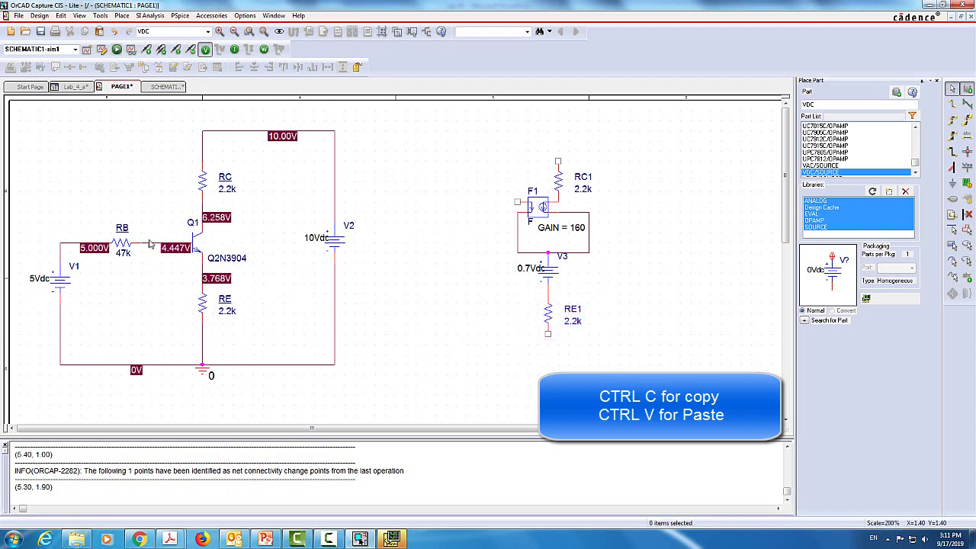
Step: Place a copy of the 47k resistor RB to the left of F1, connected to its upper input terminal
click(124, 250)
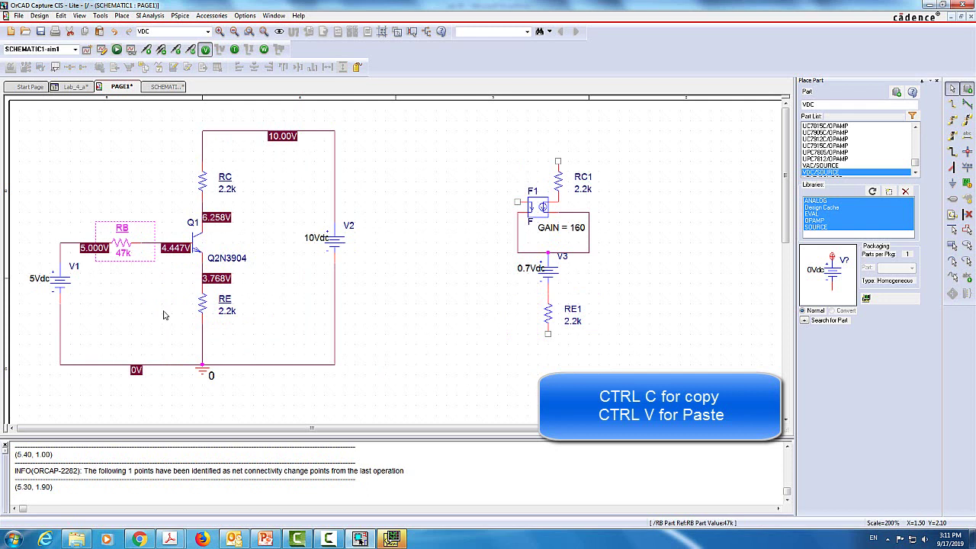
key(ctrl+c)
key(ctrl+v)
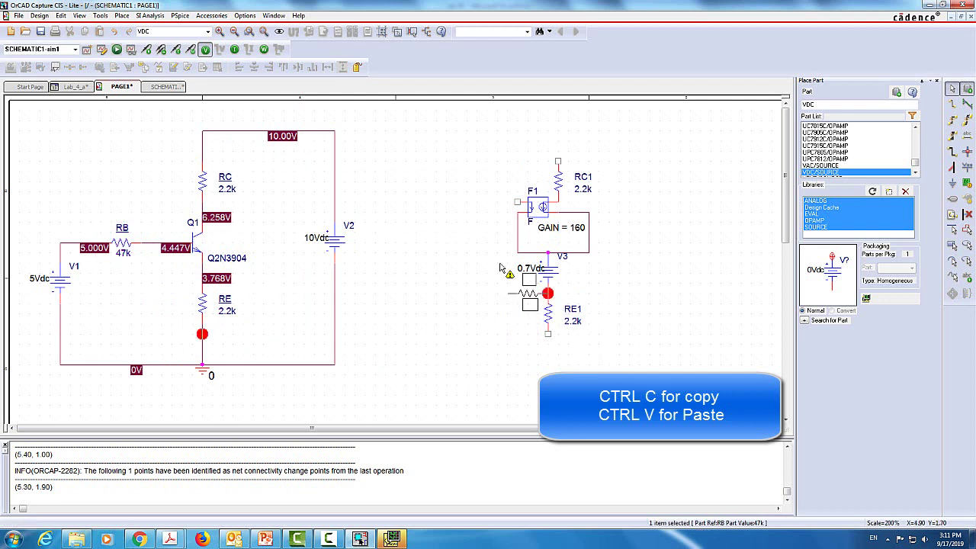
click(476, 185)
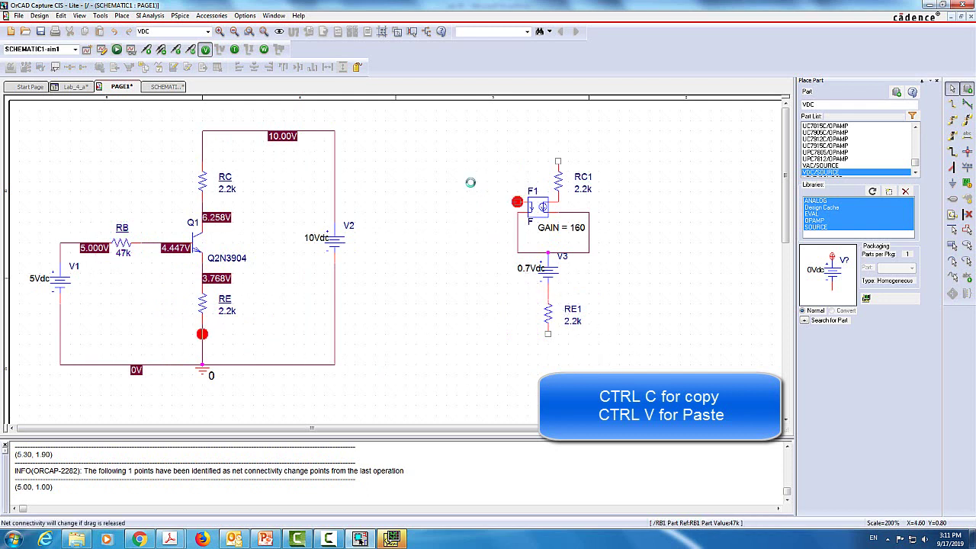
Step: Move the copied 47k resistor RB1 further away from F1, keeping it connected to F1's upper input terminal
click(488, 240)
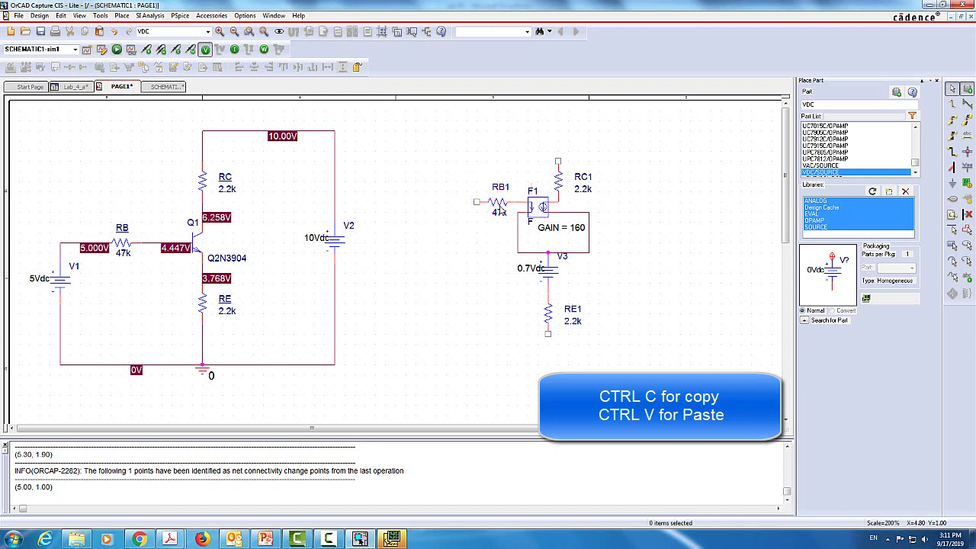
drag(497, 206, 474, 206)
click(424, 305)
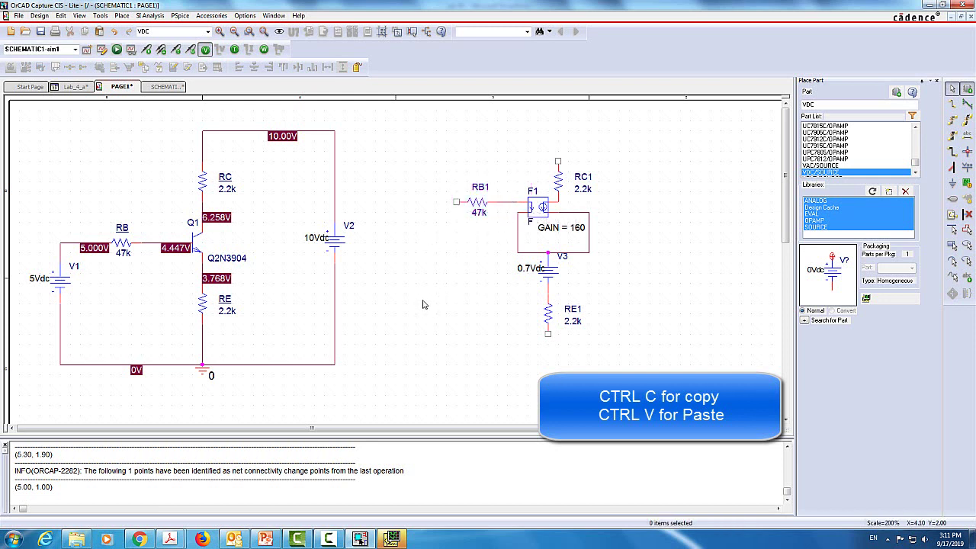
Step: Place a copy of the 10Vdc source V2 on the free area to the right of F1
click(340, 244)
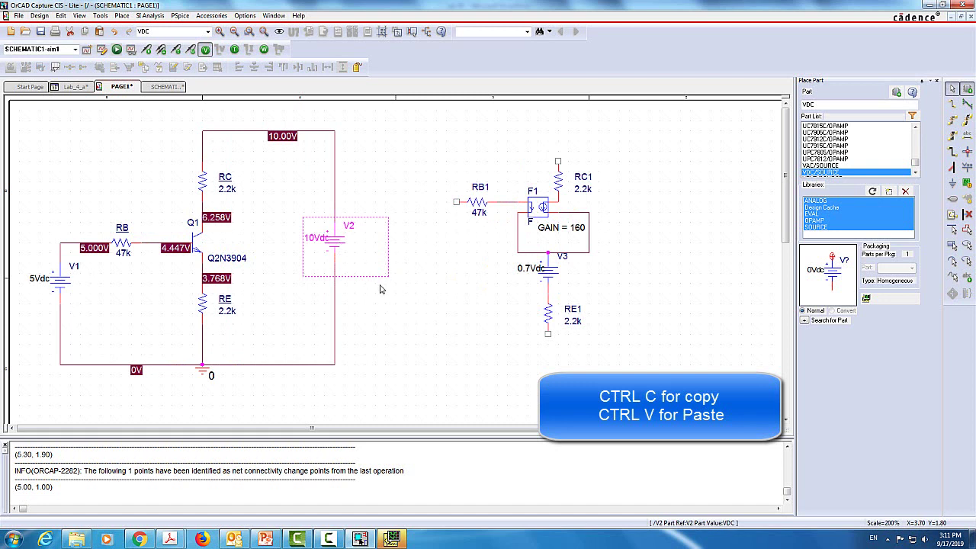
key(ctrl+v)
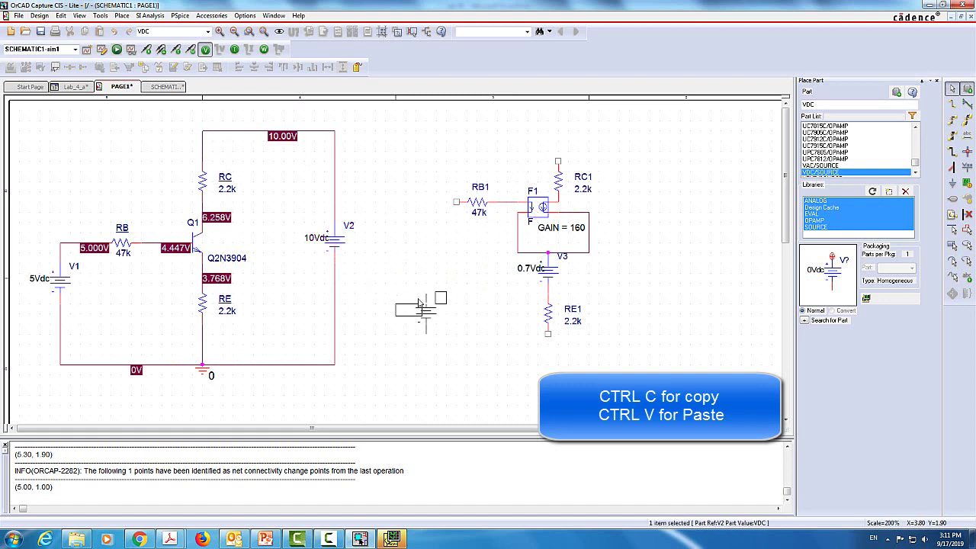
click(626, 211)
click(602, 351)
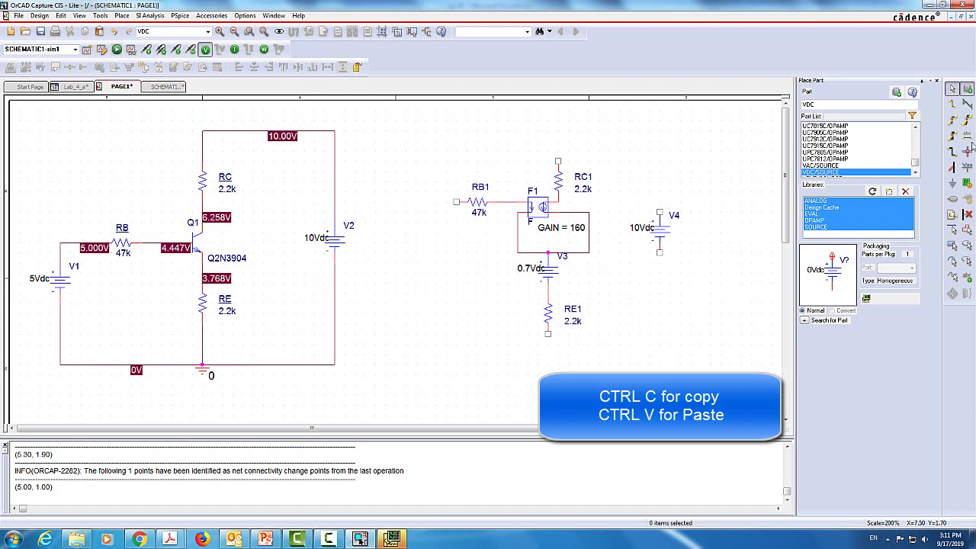
Step: Wire the positive terminal of V4 to the upper end of RC1 and its negative terminal to the lower end of RE1
click(953, 104)
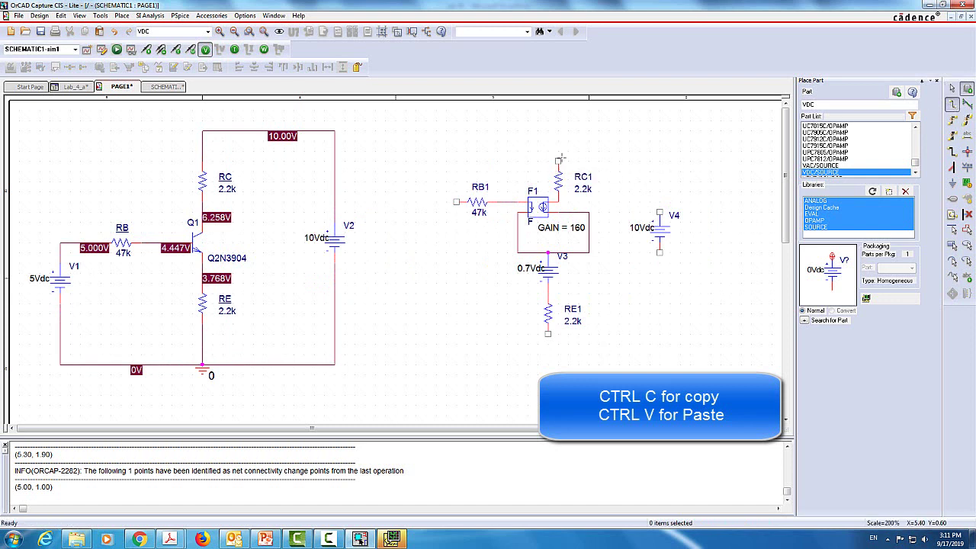
click(560, 160)
click(660, 212)
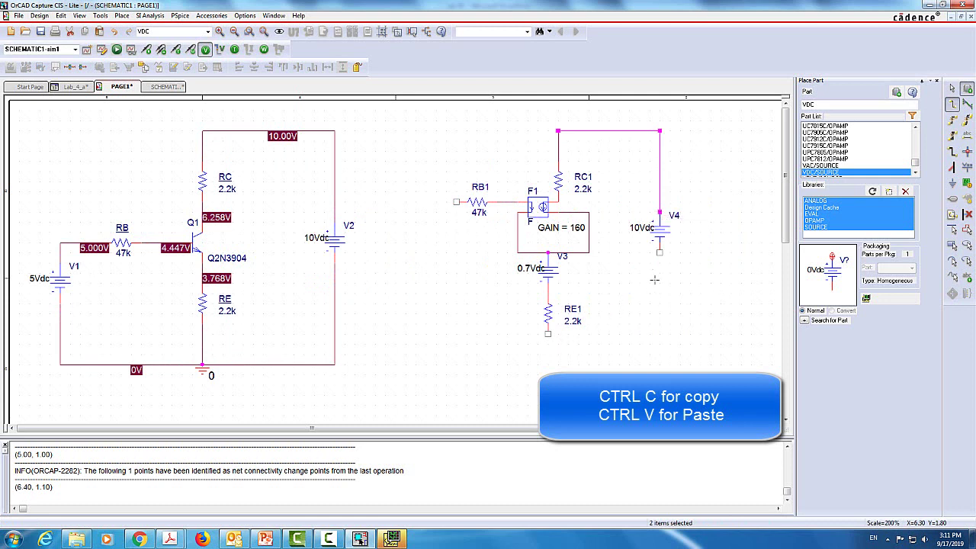
click(660, 253)
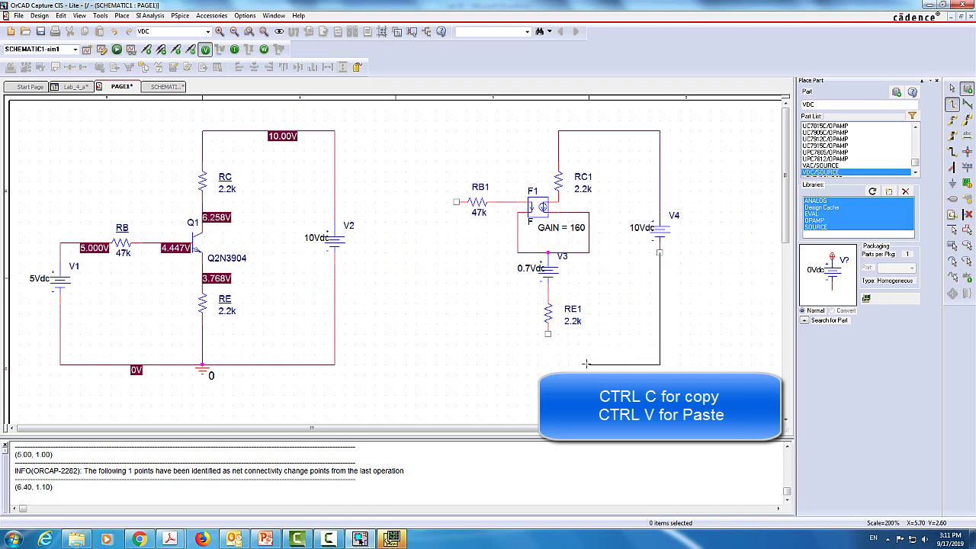
click(547, 333)
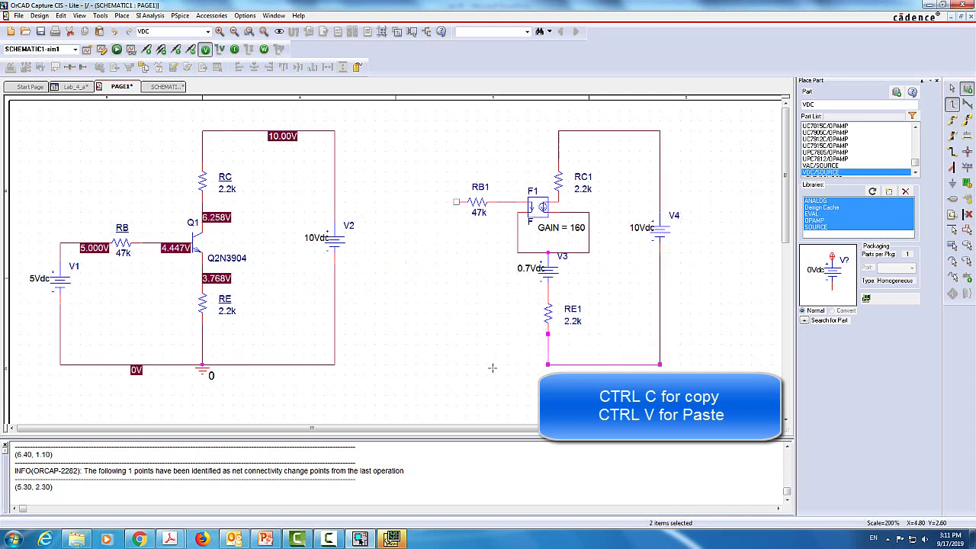
key(Escape)
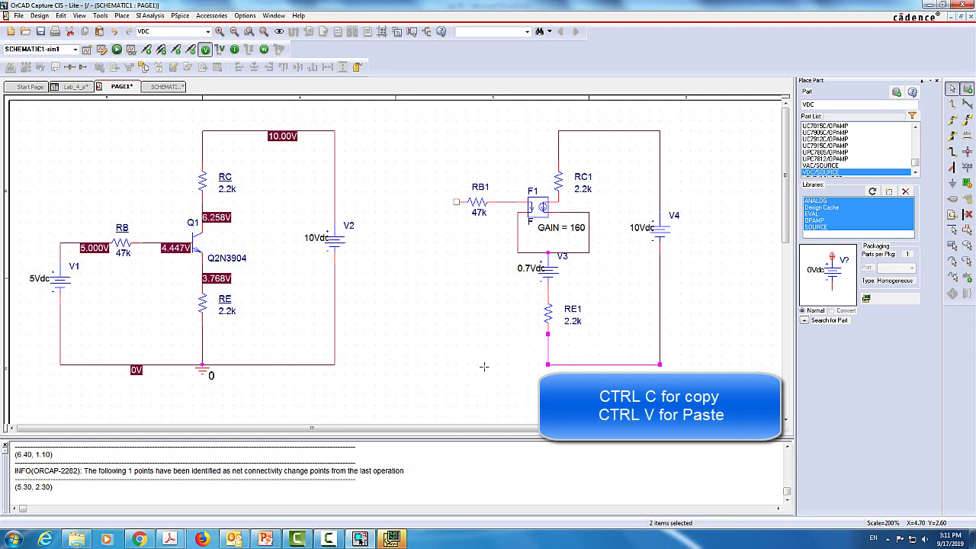
Step: Move resistor RC1 slightly up along its wire, away from F1
click(548, 324)
click(484, 348)
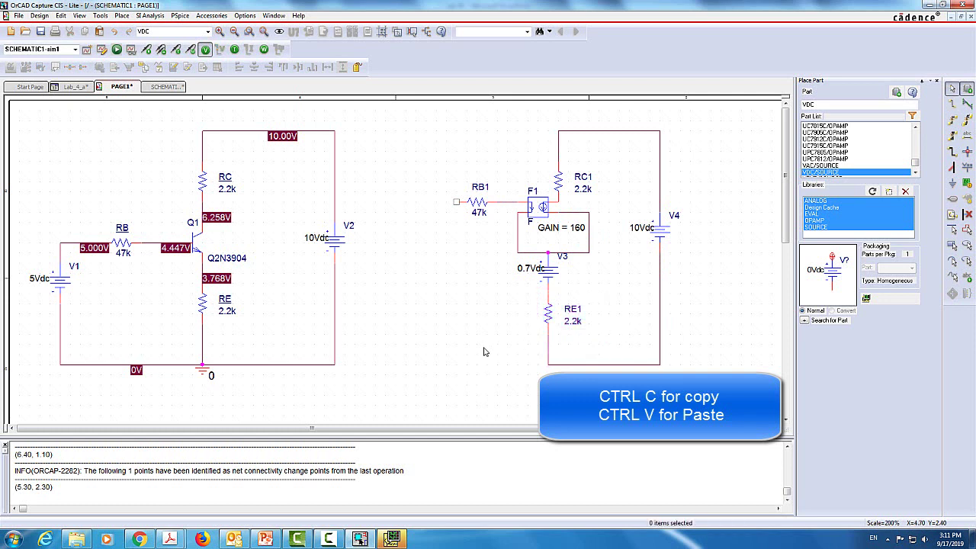
click(561, 191)
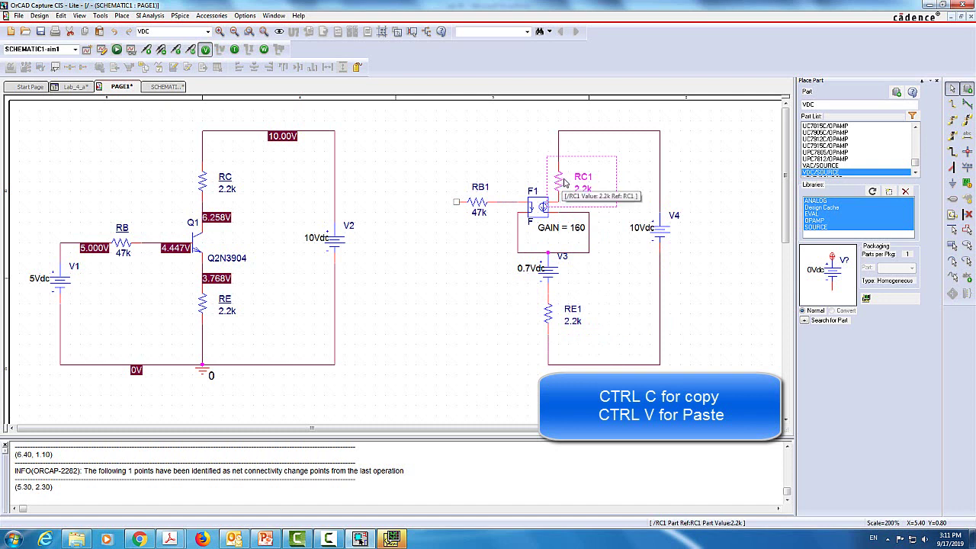
drag(561, 191, 560, 172)
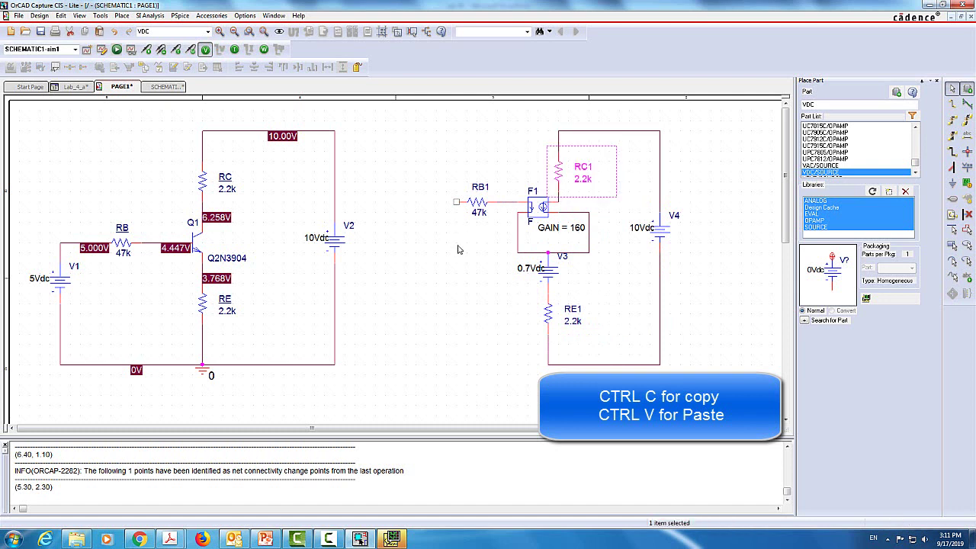
Step: Place a copy of the 5Vdc source V1 to the lower left of RB1
click(66, 286)
key(ctrl+c)
key(ctrl+v)
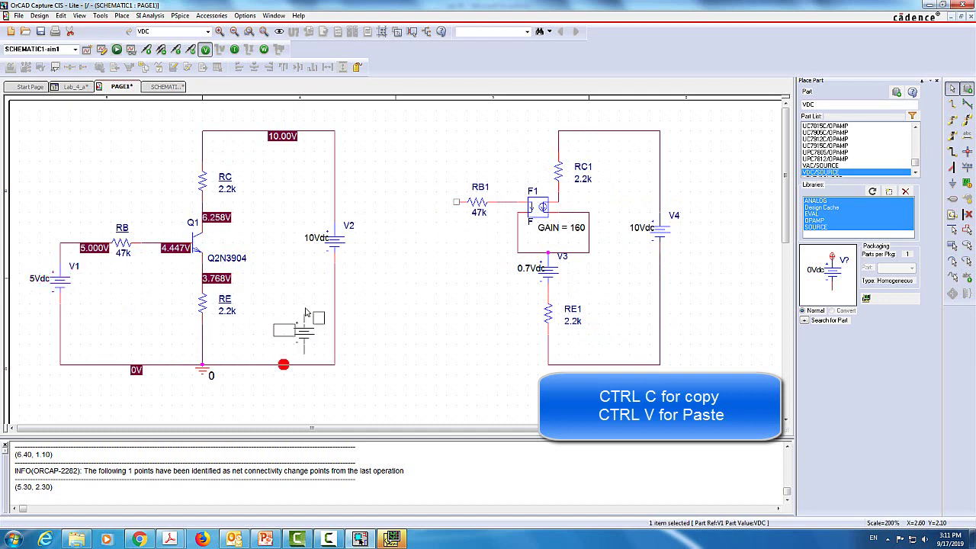
click(396, 243)
click(414, 306)
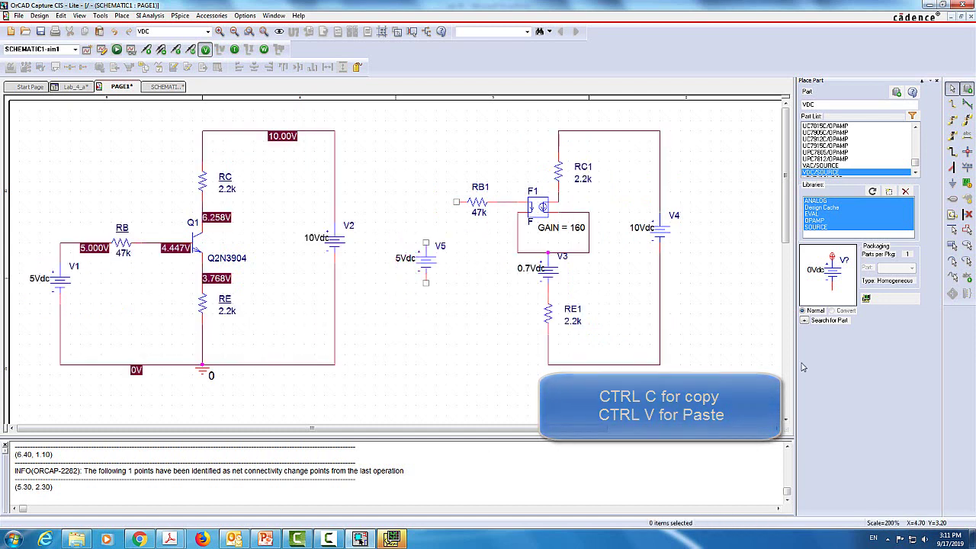
Step: Wire V5's positive terminal to the free end of RB1 and its negative terminal to the bottom wire beneath RE1
click(953, 104)
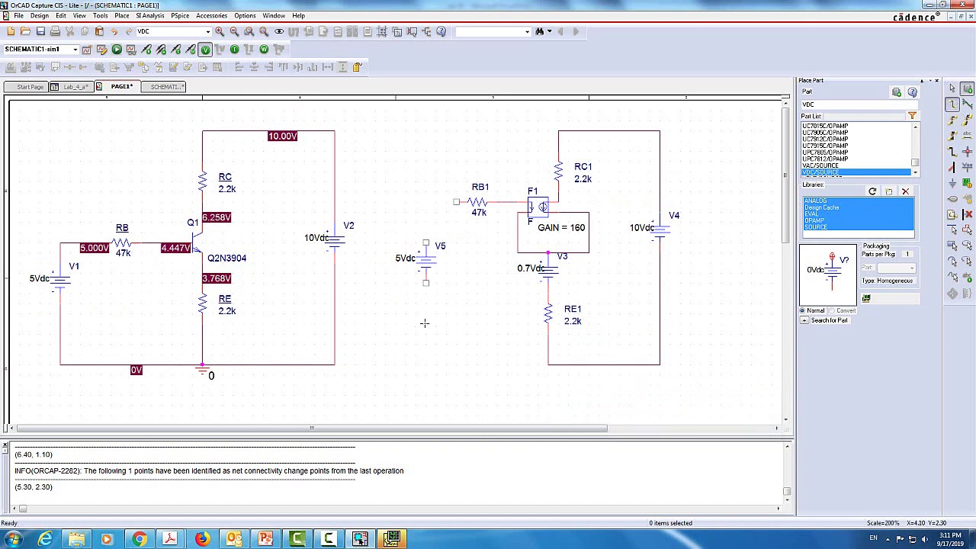
click(426, 242)
click(456, 202)
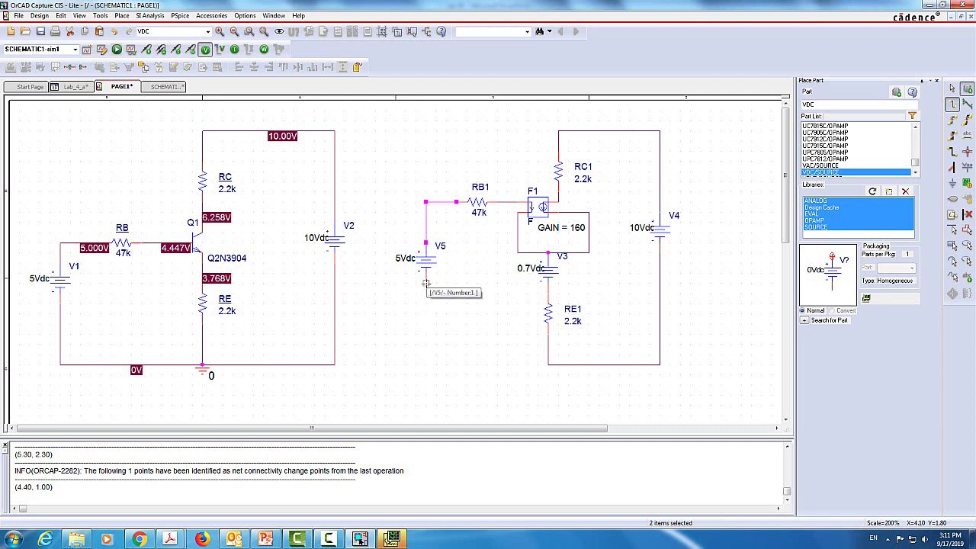
click(426, 283)
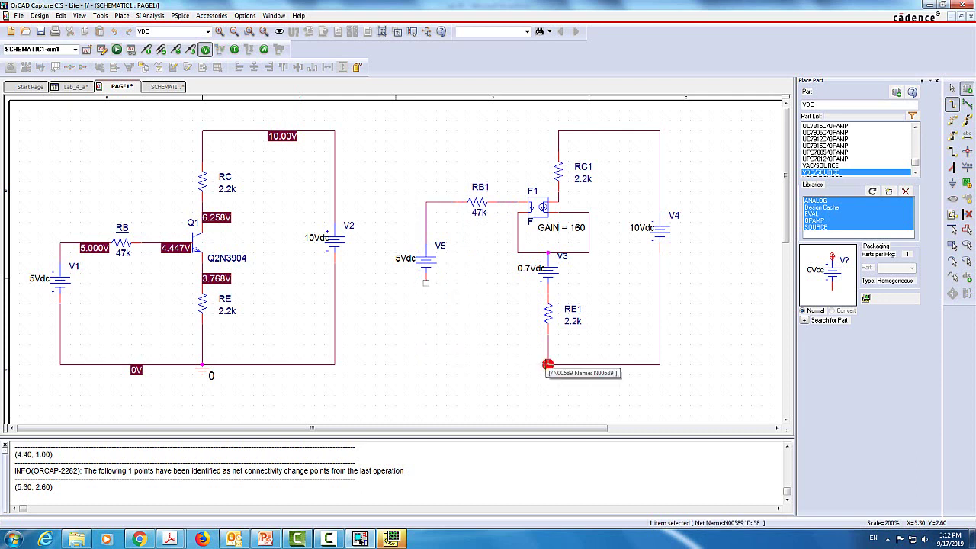
click(547, 365)
key(Escape)
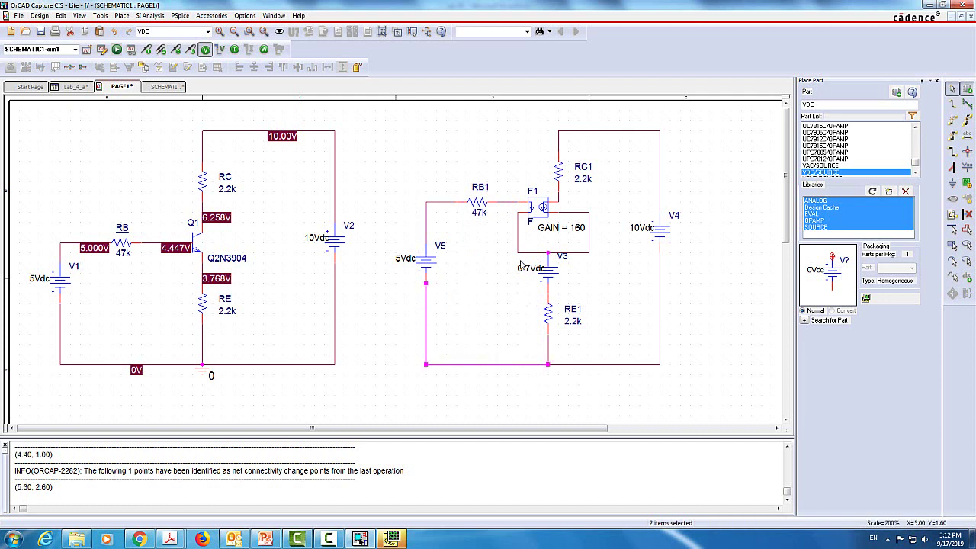
Step: Move V3 and RE1 down together and raise the lower wires of the loop beneath F1 to one common level
drag(518, 263, 578, 329)
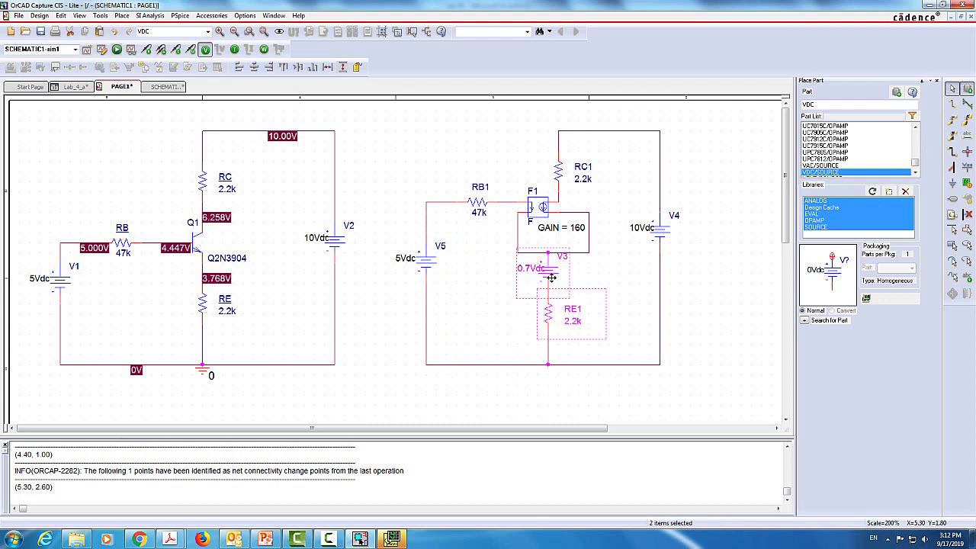
drag(547, 284, 550, 293)
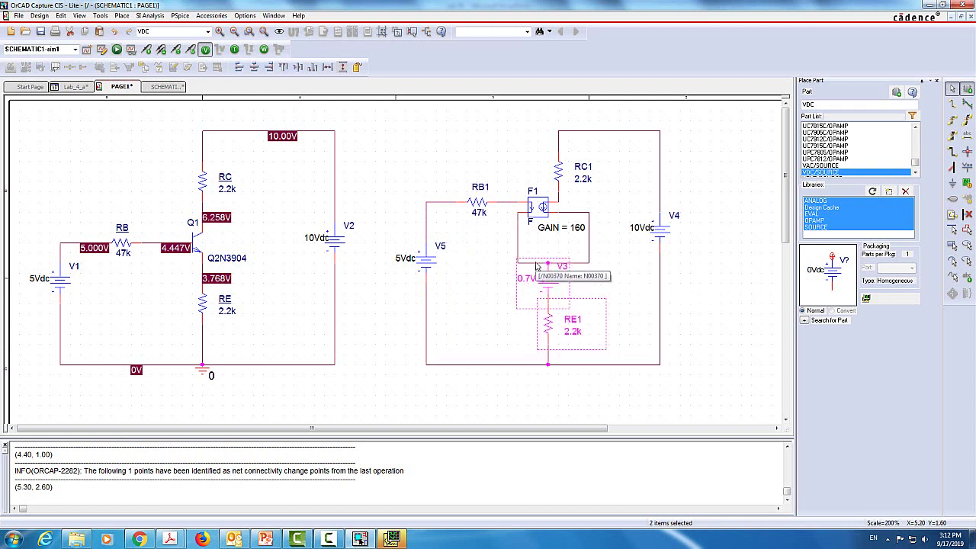
click(536, 260)
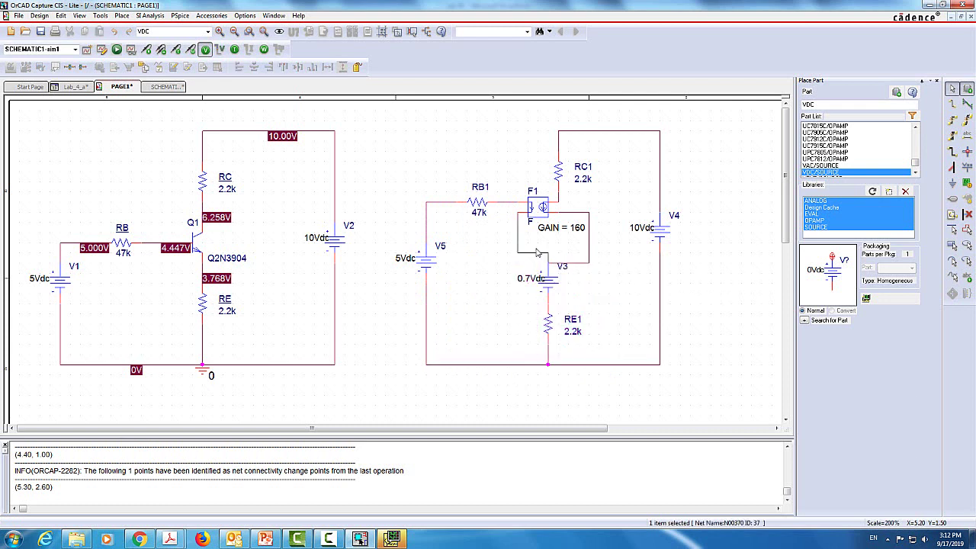
click(569, 264)
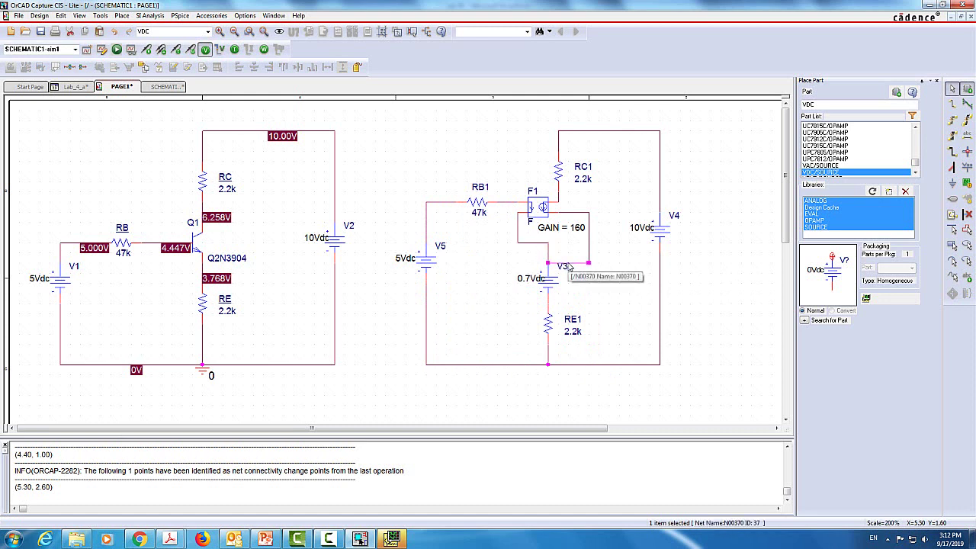
drag(568, 266, 571, 243)
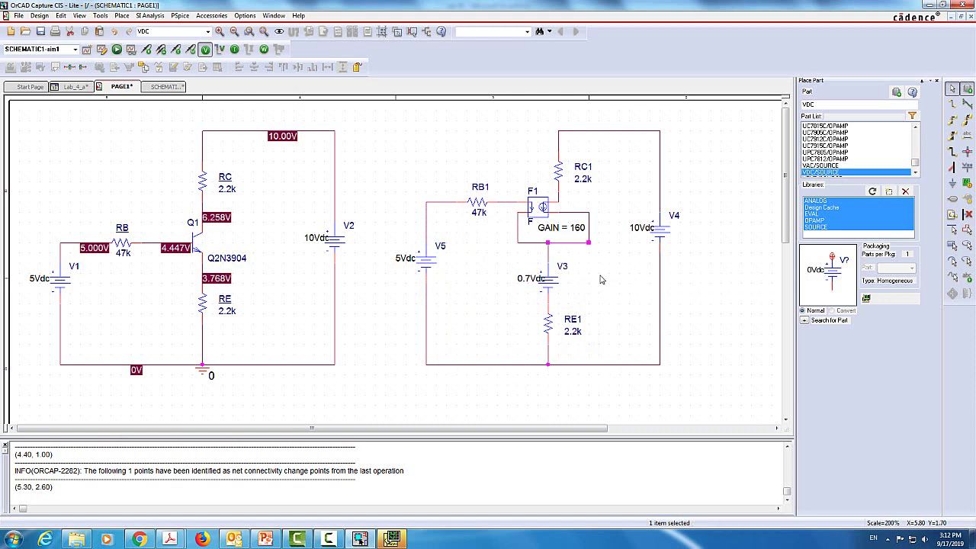
Step: Place a copy of the ground symbol 0 on the bottom wire beneath RE1 and run the PSpice simulation
click(204, 372)
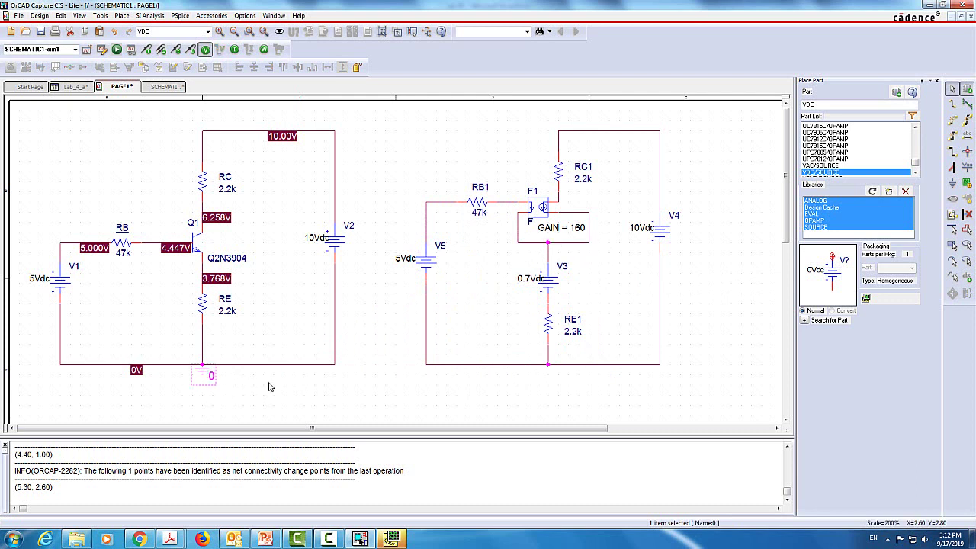
click(445, 371)
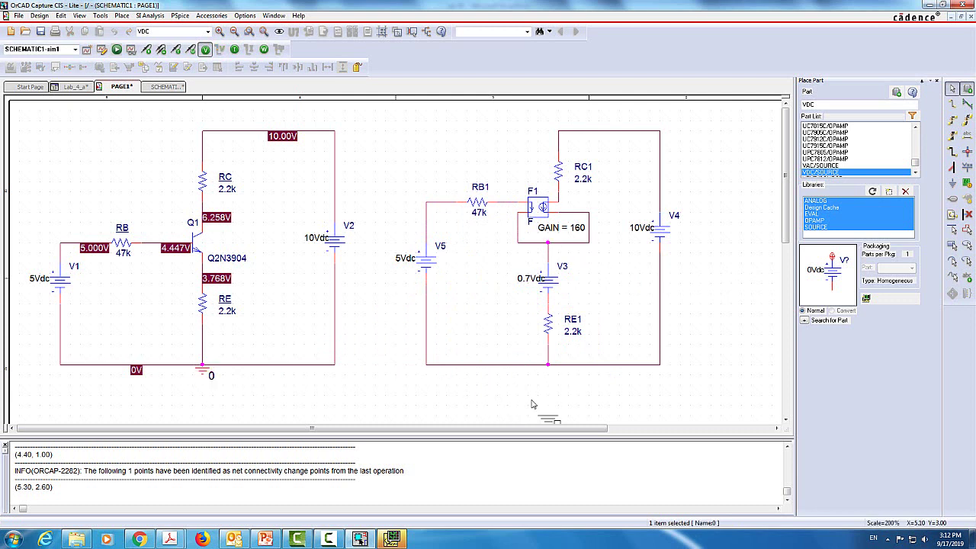
click(549, 365)
click(715, 343)
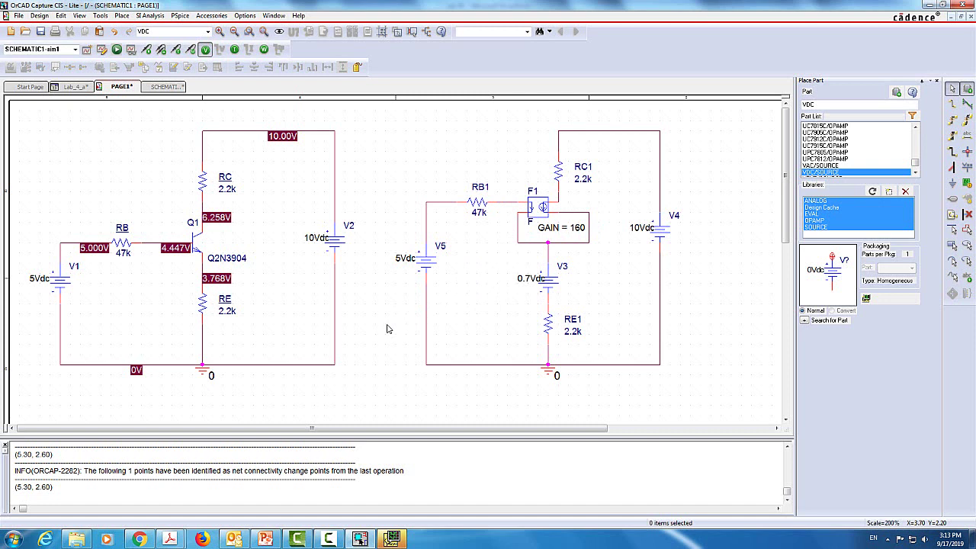
click(116, 49)
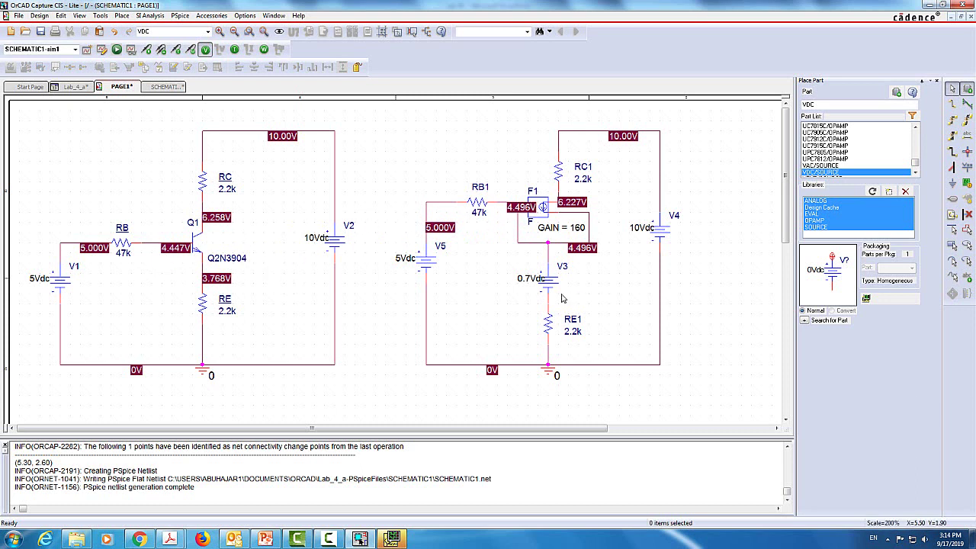
Step: Move the 0.7Vdc source V3 slightly down toward RE1 and rerun the PSpice simulation
click(548, 268)
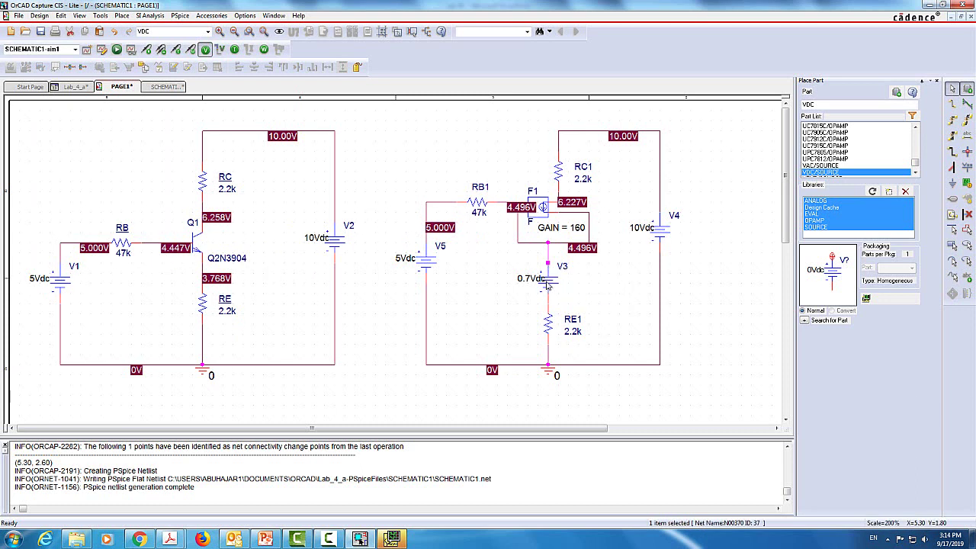
click(546, 284)
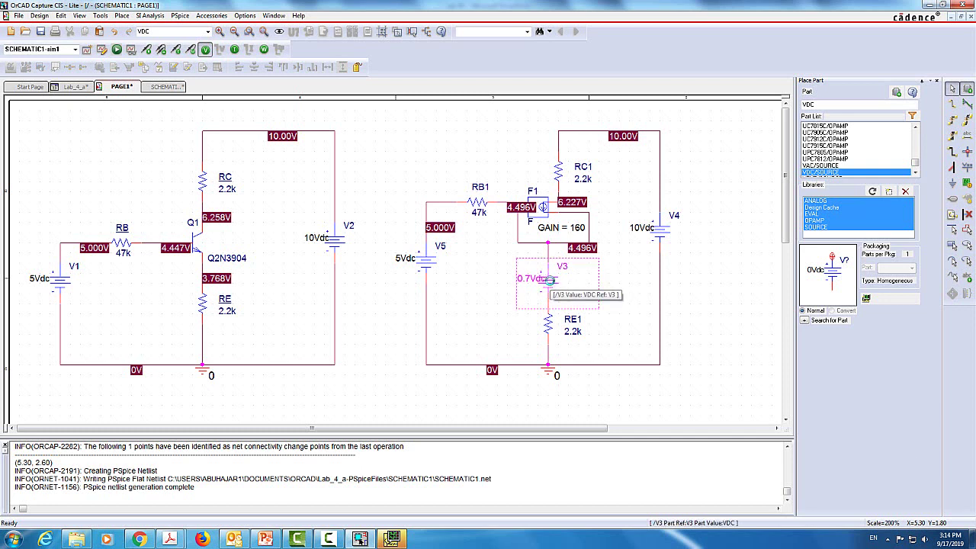
drag(547, 289, 549, 291)
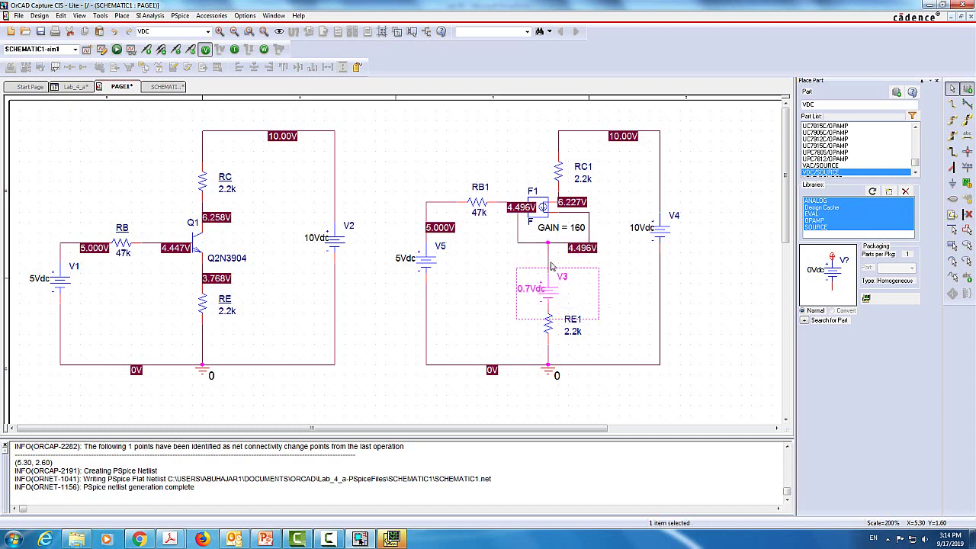
click(553, 265)
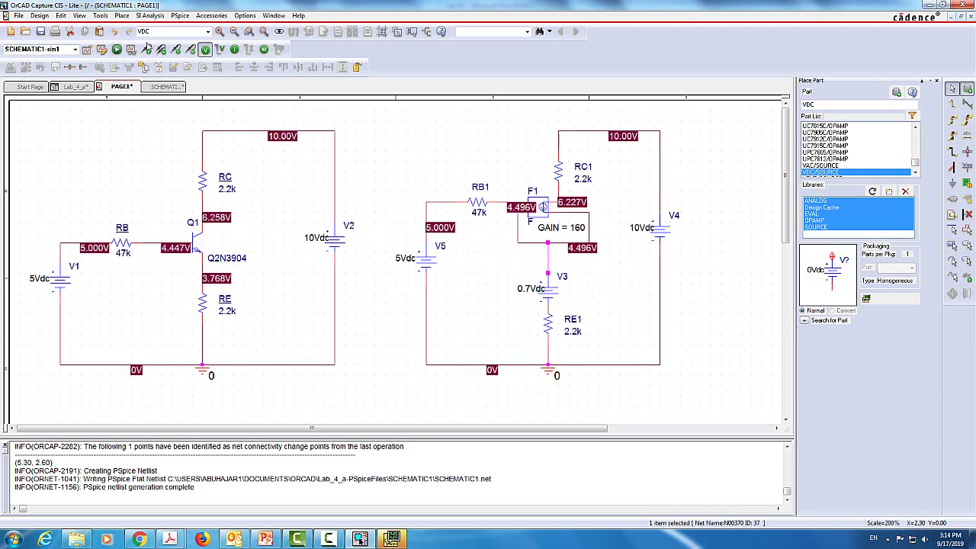
click(117, 49)
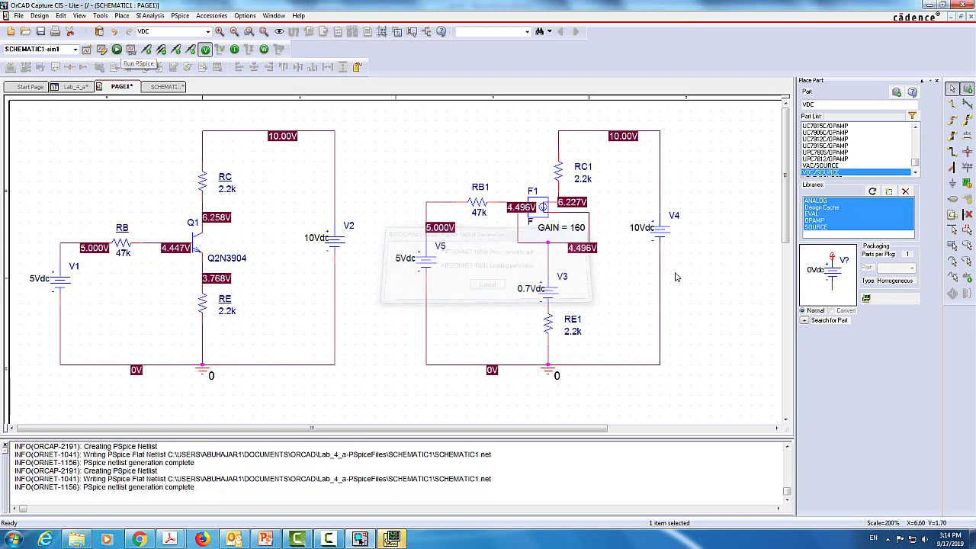